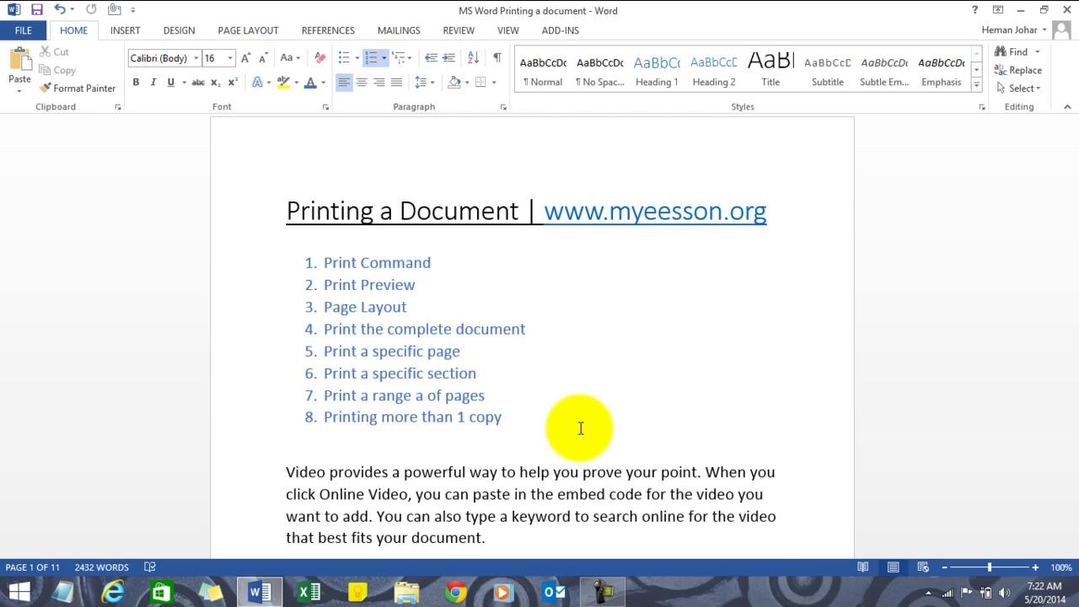
Set the number of print copies to 1 and return to the document.
{"action": "key", "text": "ctrl+p"}
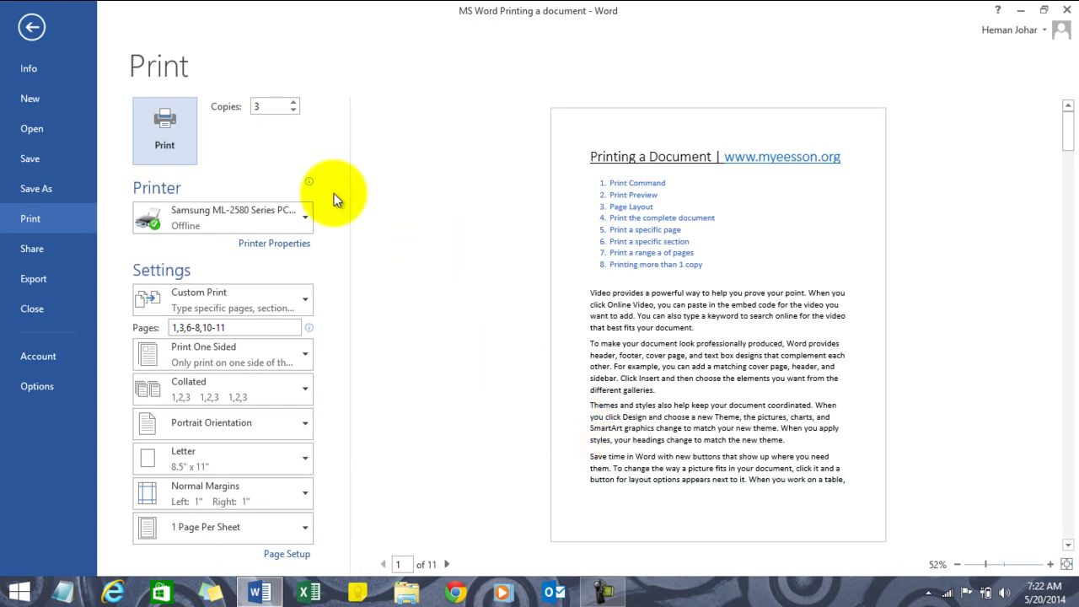
{"action": "left_click", "coordinate": [293, 111]}
{"action": "left_click", "coordinate": [293, 110]}
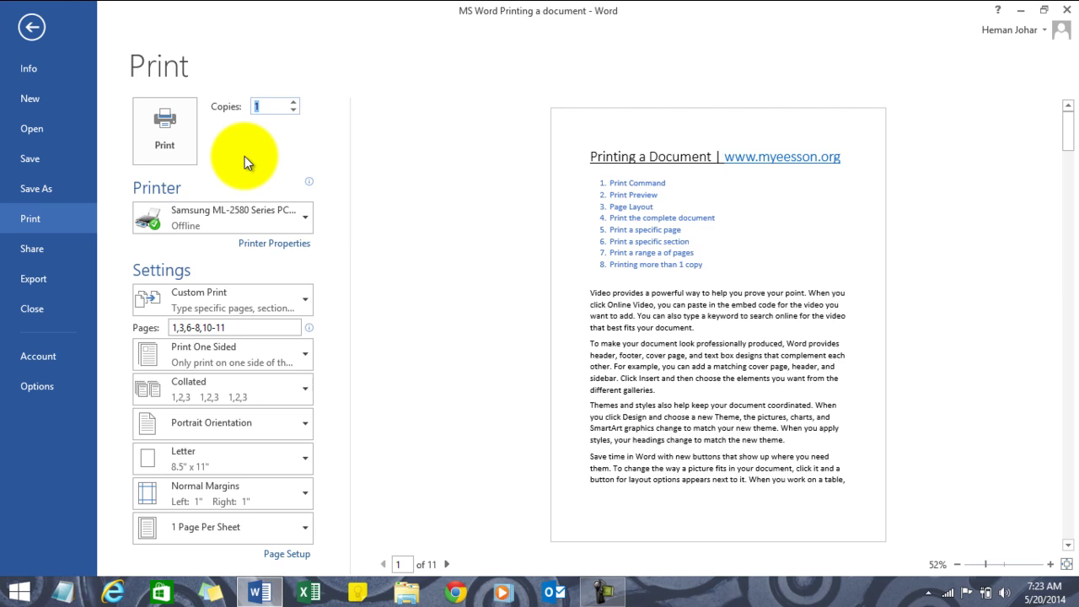
{"action": "key", "text": "Escape"}
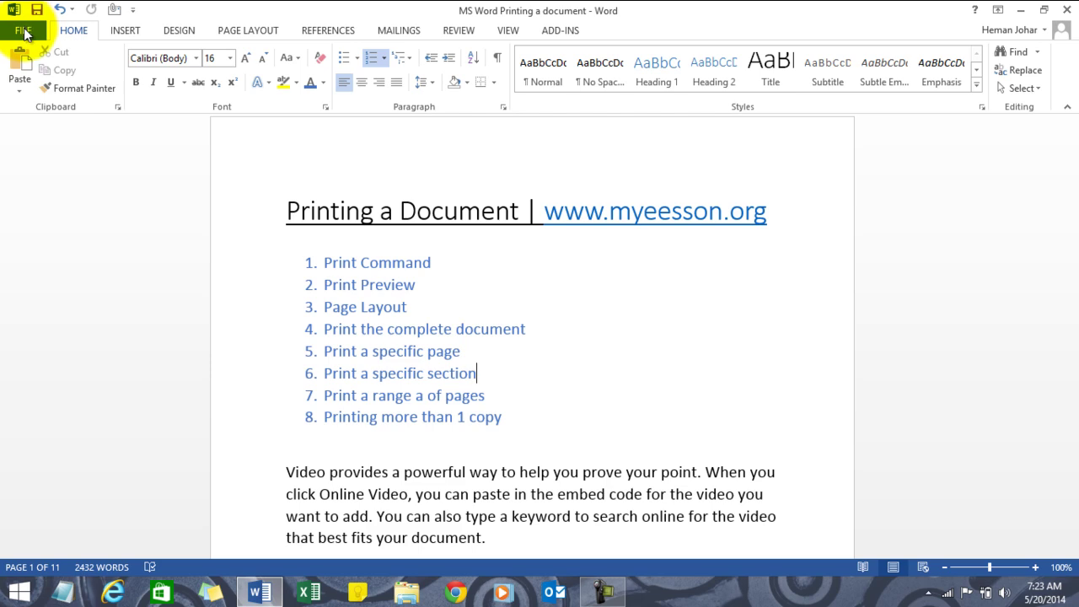
Open the print settings and print one copy of the custom page range 1,3,6-8,10-11.
{"action": "left_click", "coordinate": [24, 31]}
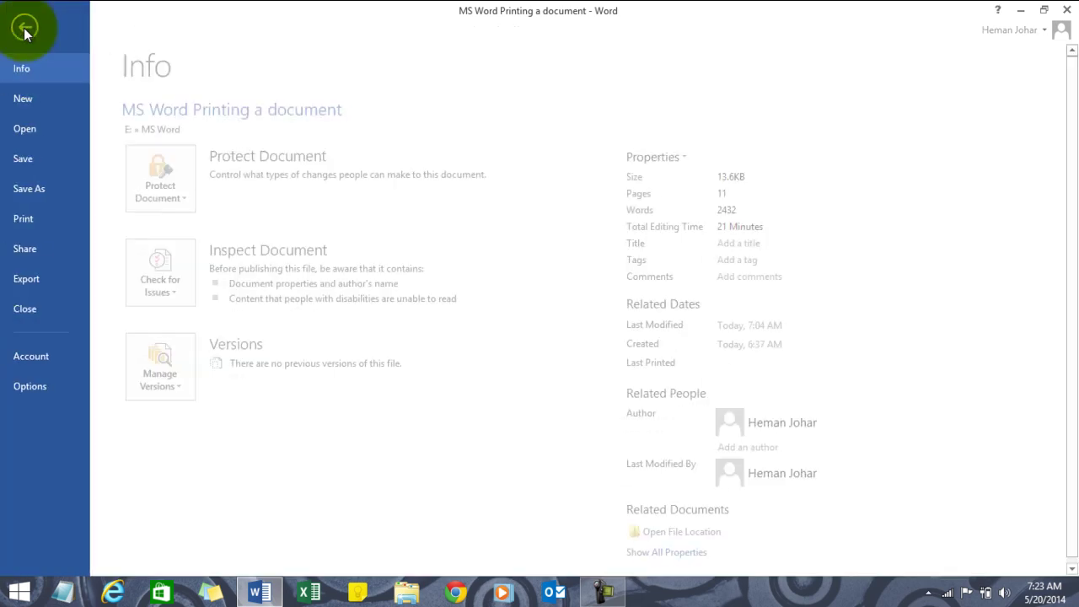
{"action": "left_click", "coordinate": [32, 220]}
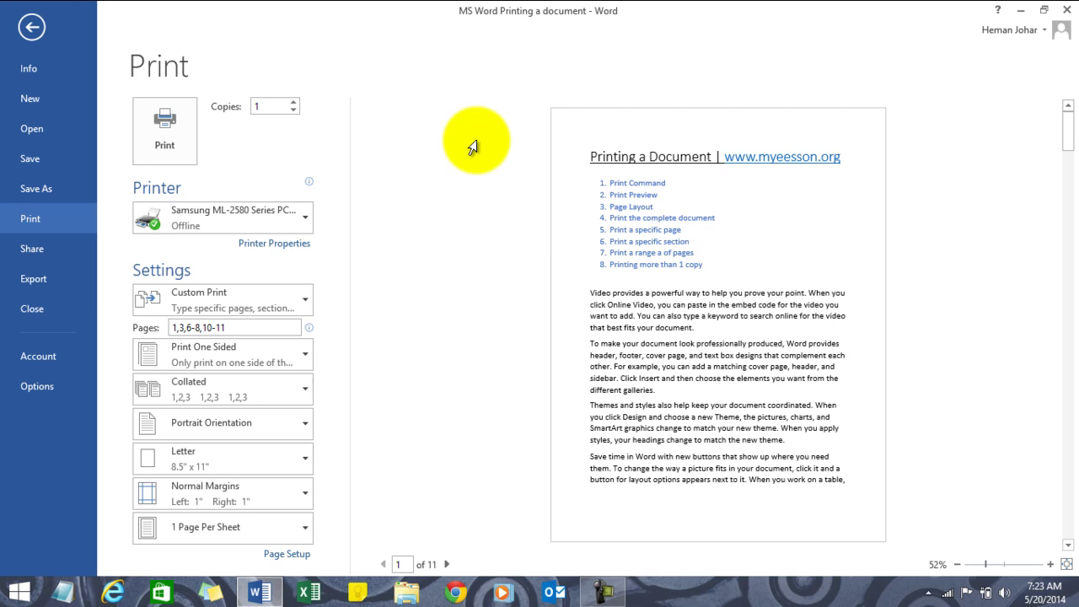
{"action": "left_click", "coordinate": [179, 140]}
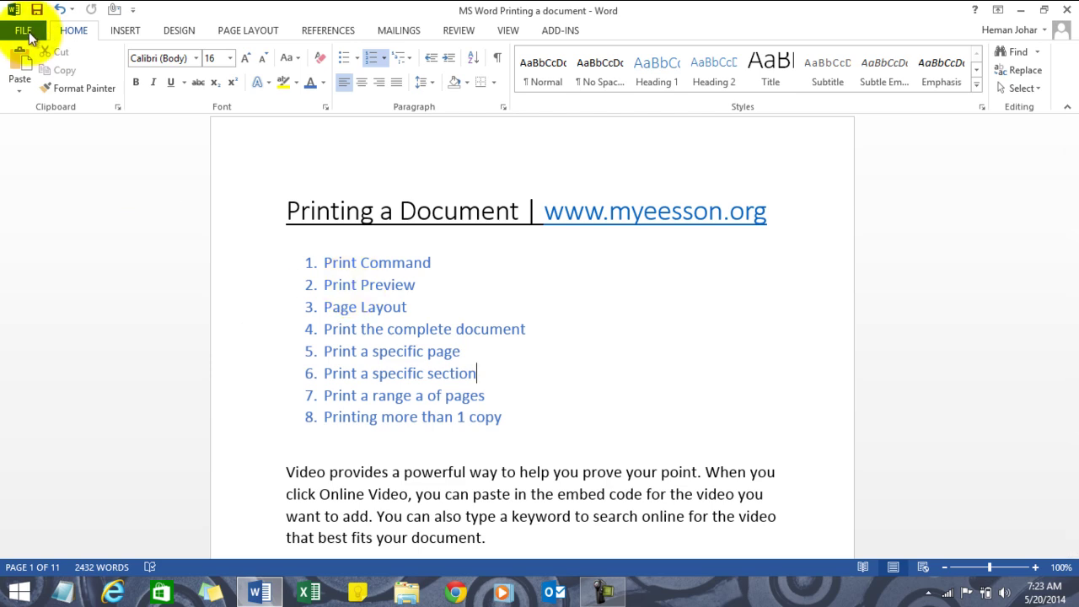
Preview the second page of the printout, go back to the first page, and leave the print preview.
{"action": "left_click", "coordinate": [29, 34]}
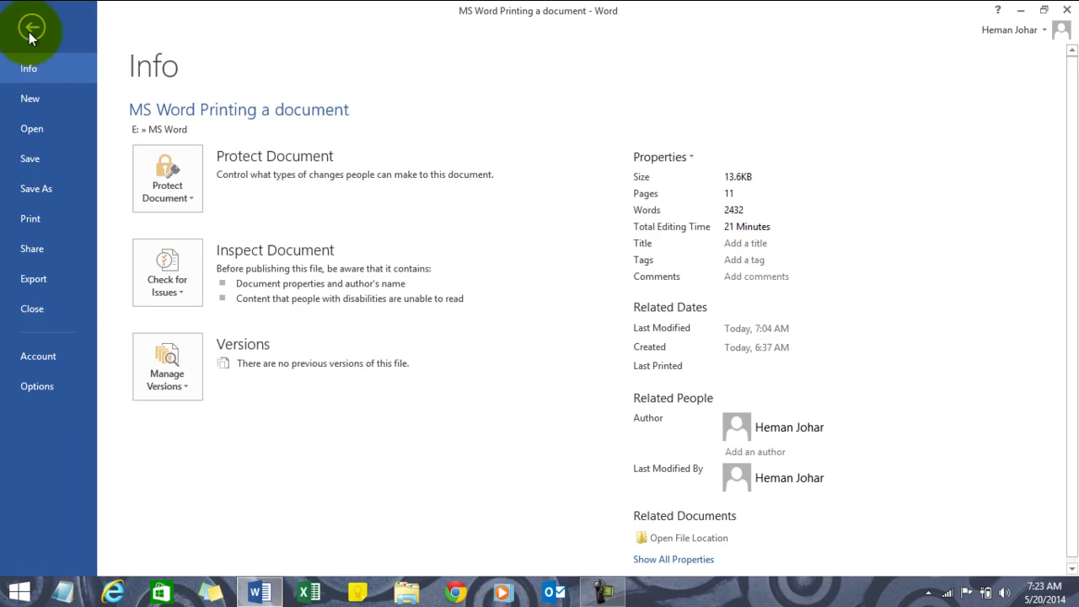
{"action": "left_click", "coordinate": [31, 217]}
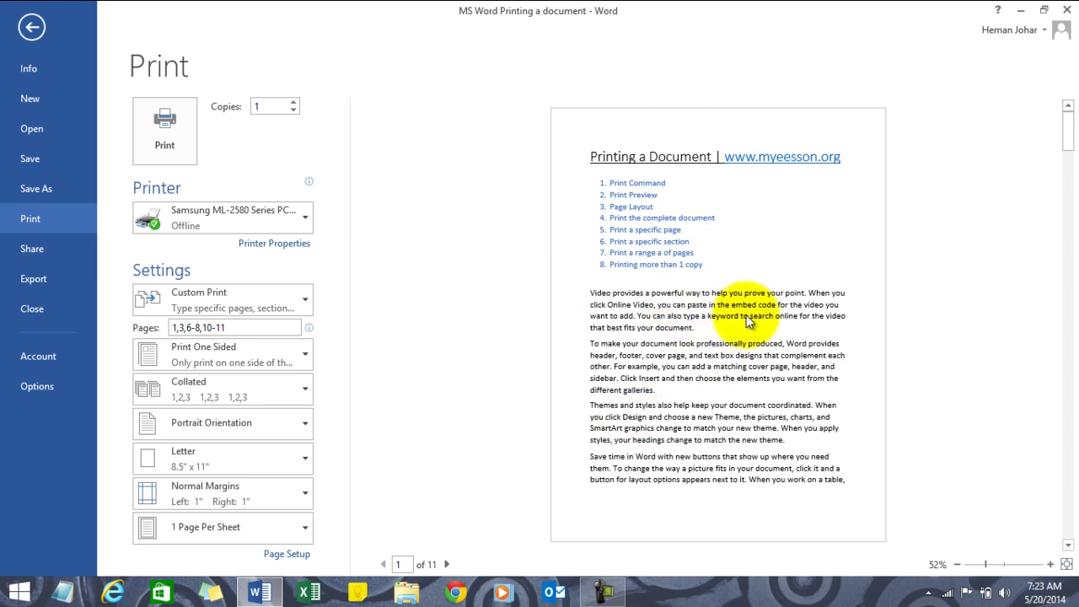
{"action": "left_click", "coordinate": [447, 565]}
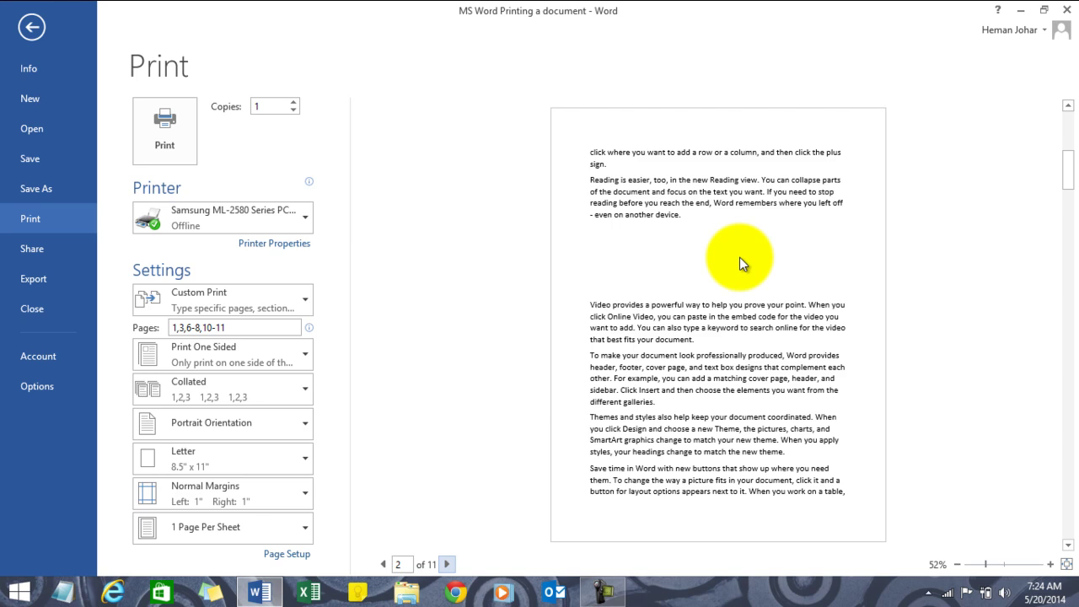
{"action": "left_click", "coordinate": [384, 565]}
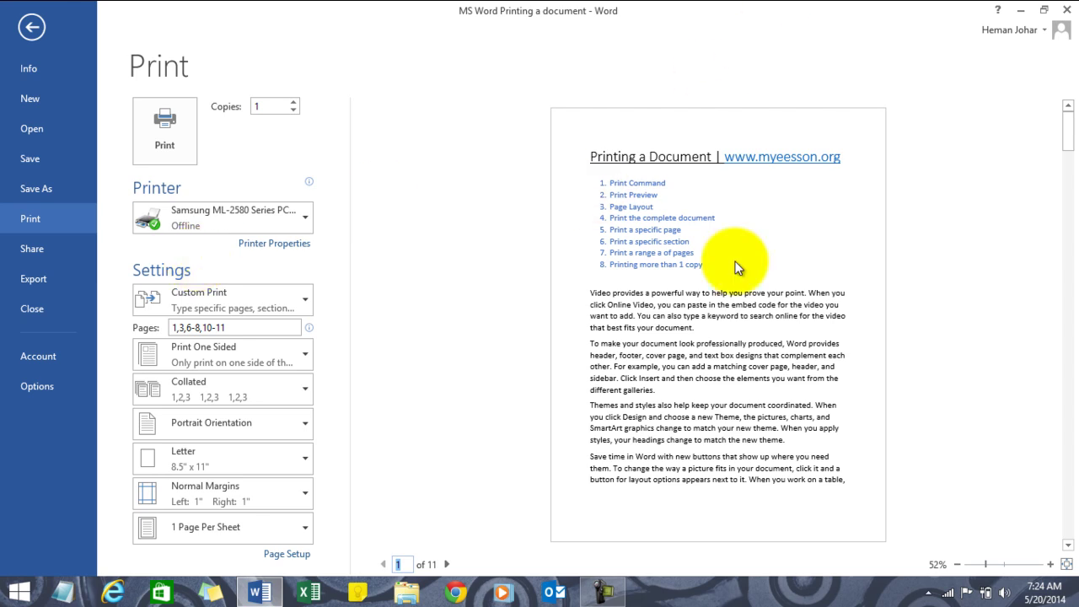
{"action": "key", "text": "Escape"}
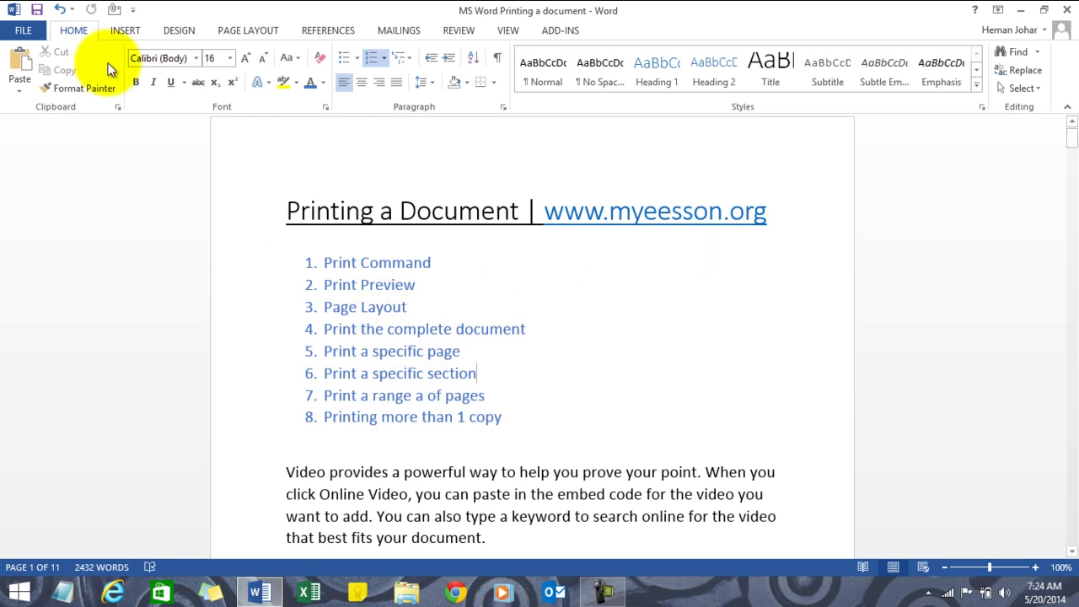
Set the page orientation to Landscape in the print settings.
{"action": "left_click", "coordinate": [42, 29]}
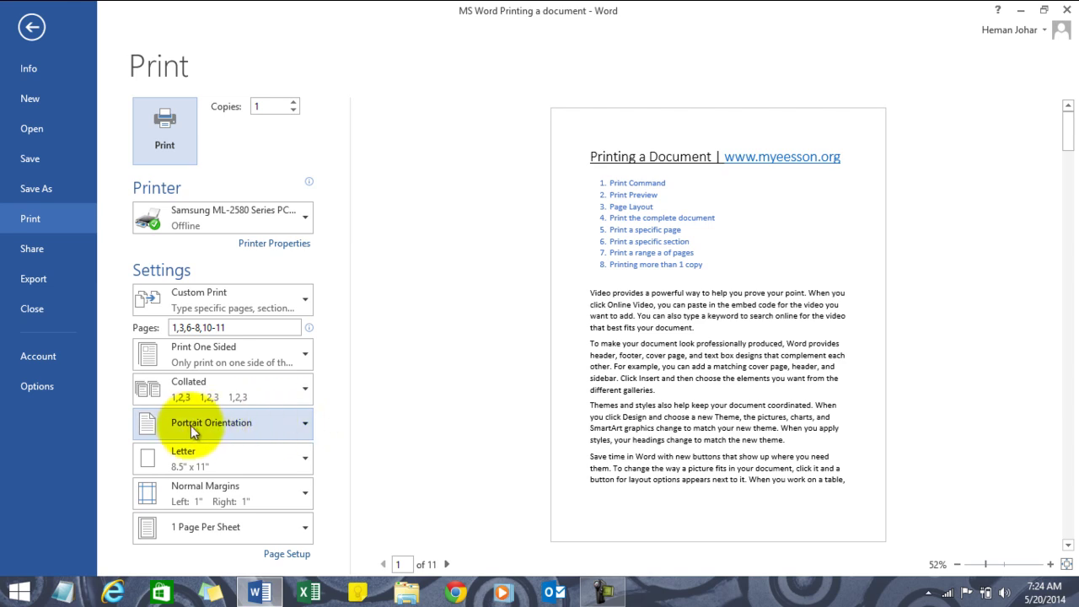
{"action": "left_click", "coordinate": [303, 425]}
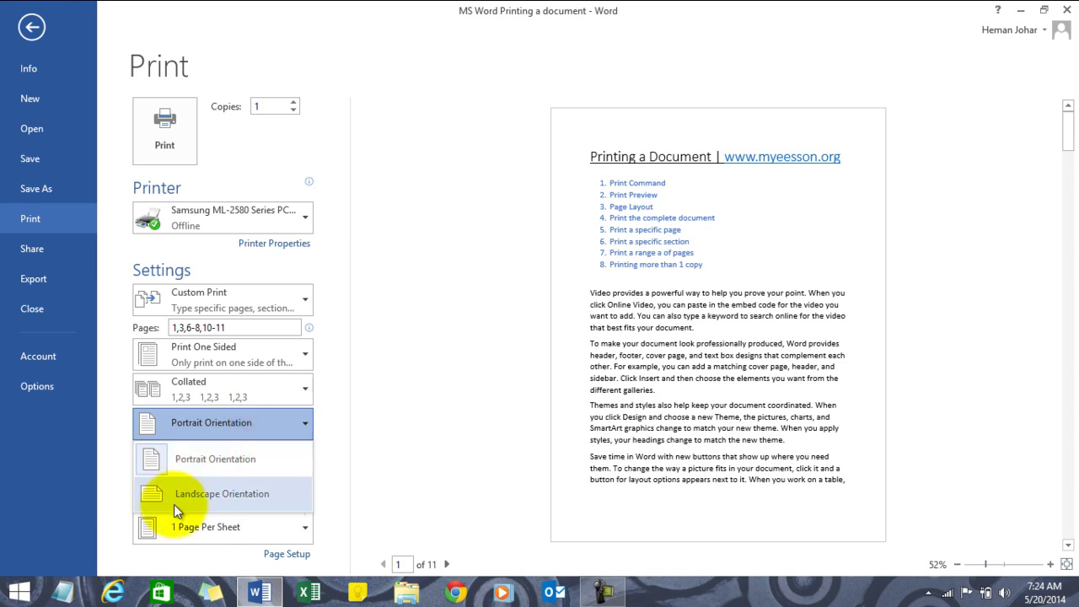
{"action": "left_click", "coordinate": [222, 464]}
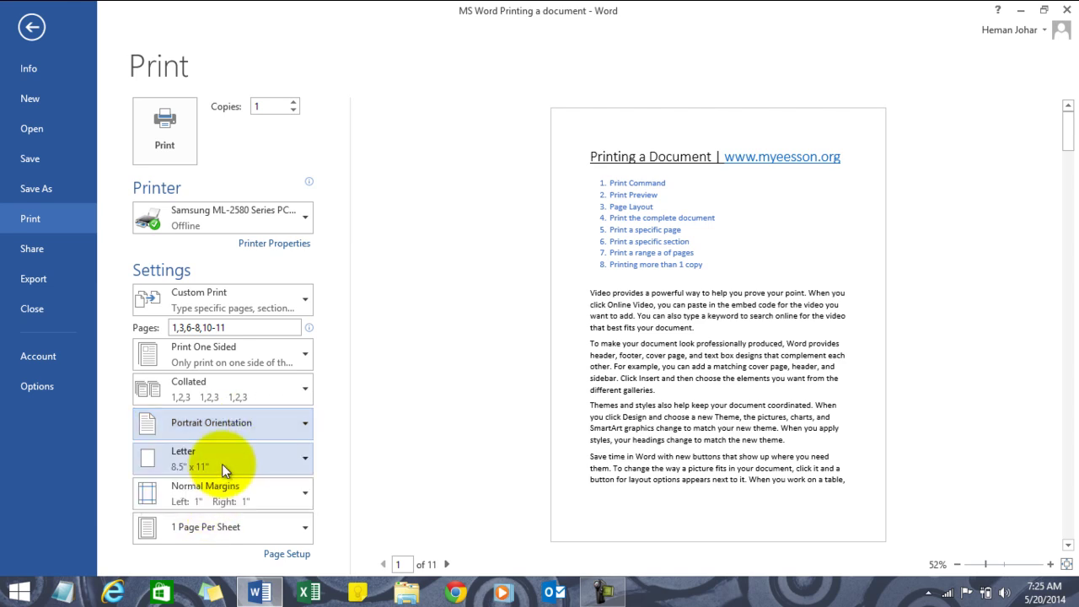
{"action": "left_click", "coordinate": [279, 420]}
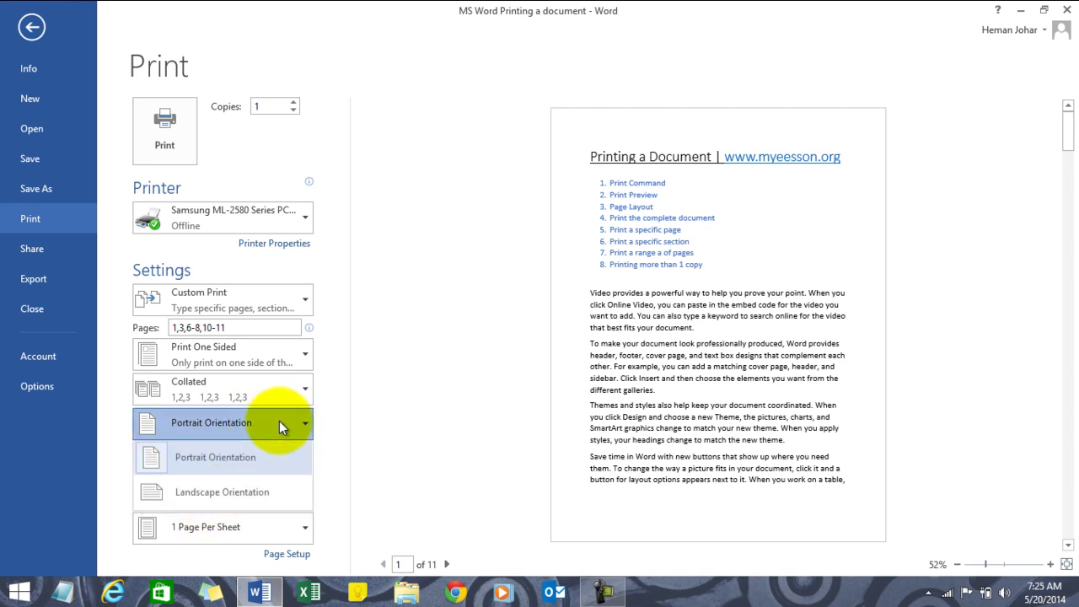
{"action": "left_click", "coordinate": [223, 496]}
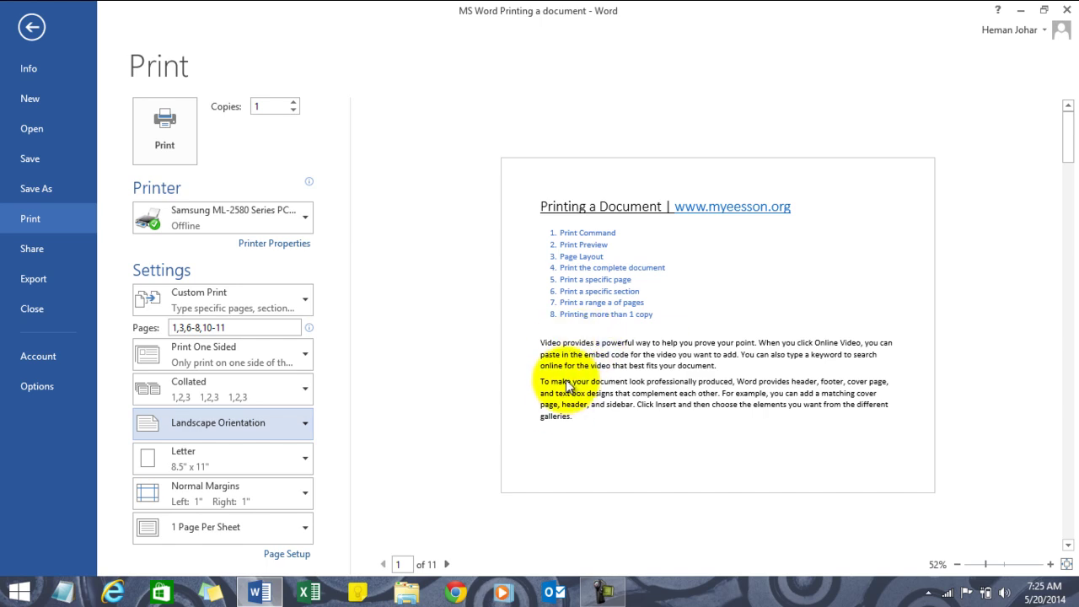
Set the orientation in the print settings back to Portrait and return to the document.
{"action": "left_click", "coordinate": [247, 421]}
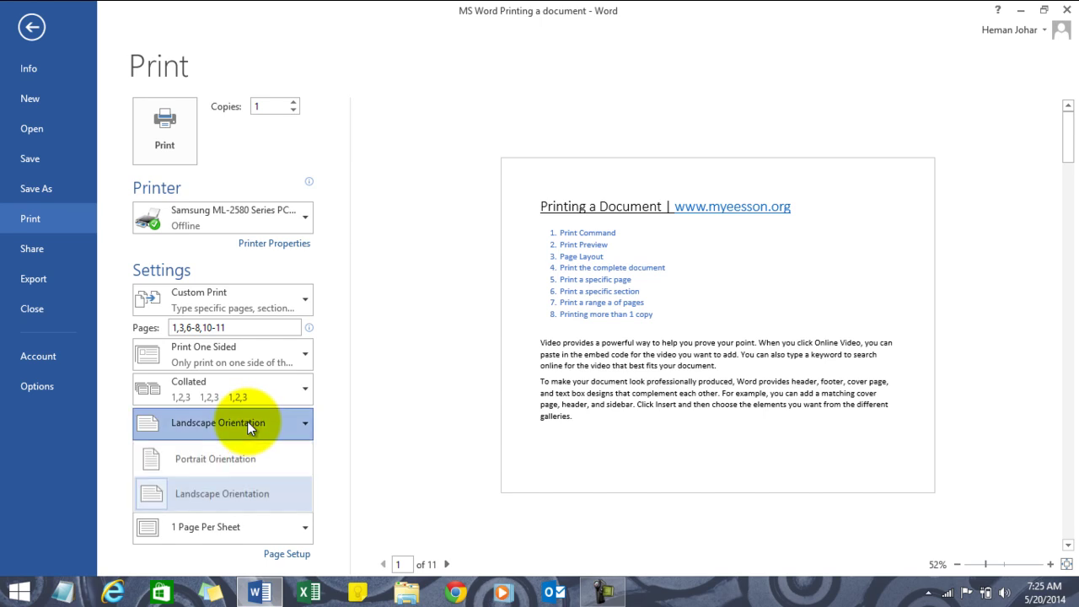
{"action": "left_click", "coordinate": [203, 459]}
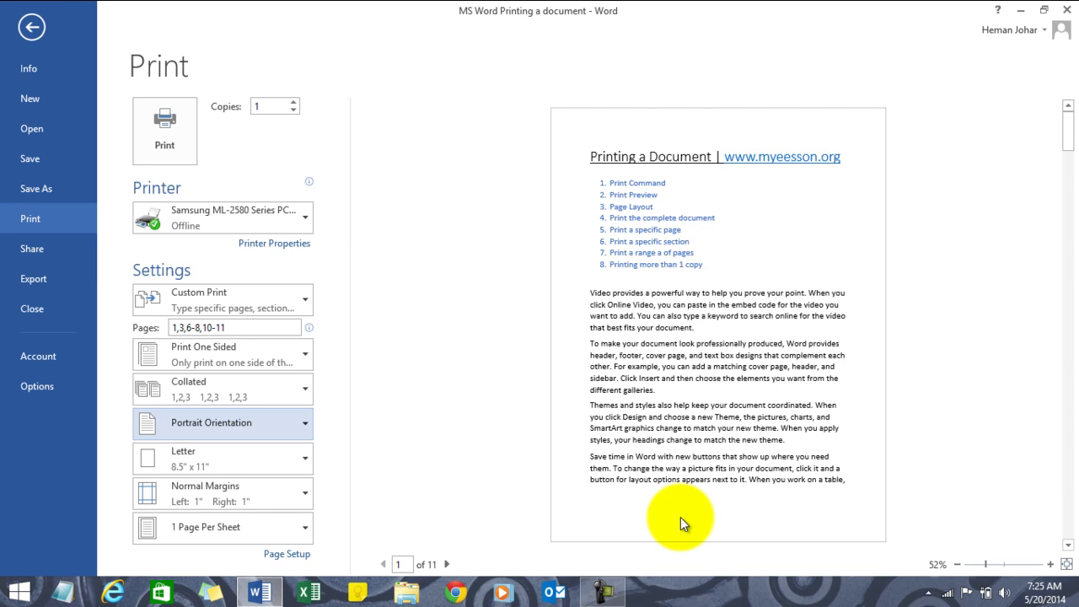
{"action": "key", "text": "Escape"}
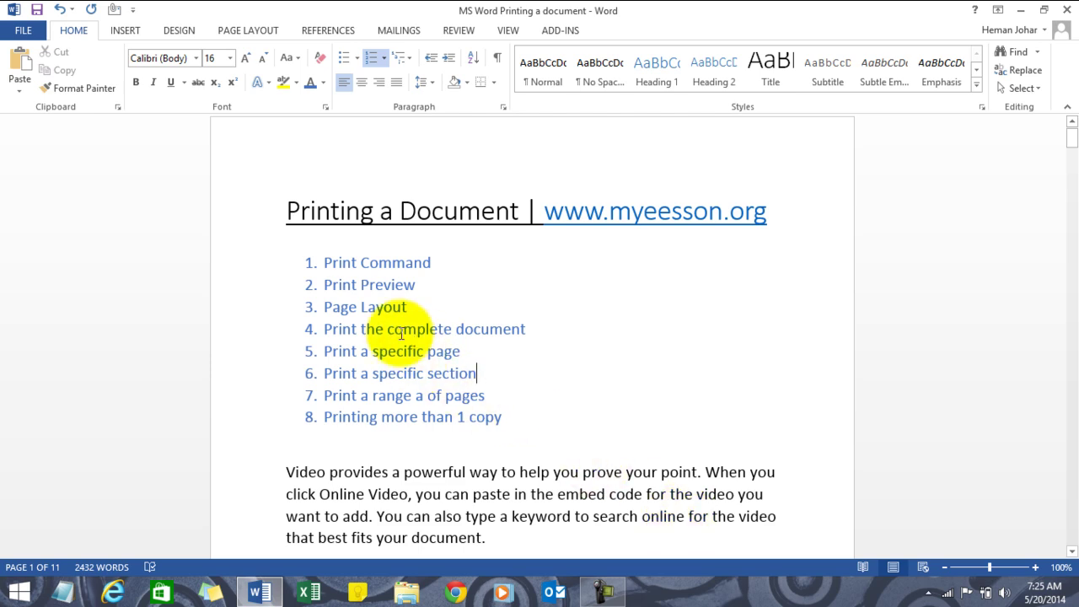
Switch the document's page layout to Landscape orientation and restore it to Portrait.
{"action": "left_click", "coordinate": [235, 33]}
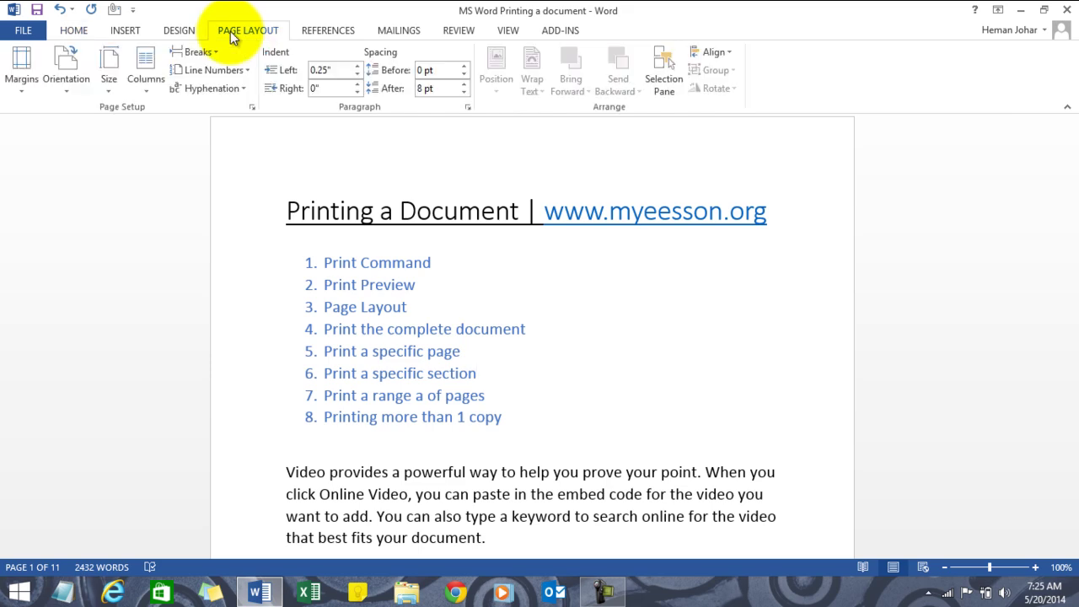
{"action": "left_click", "coordinate": [66, 87]}
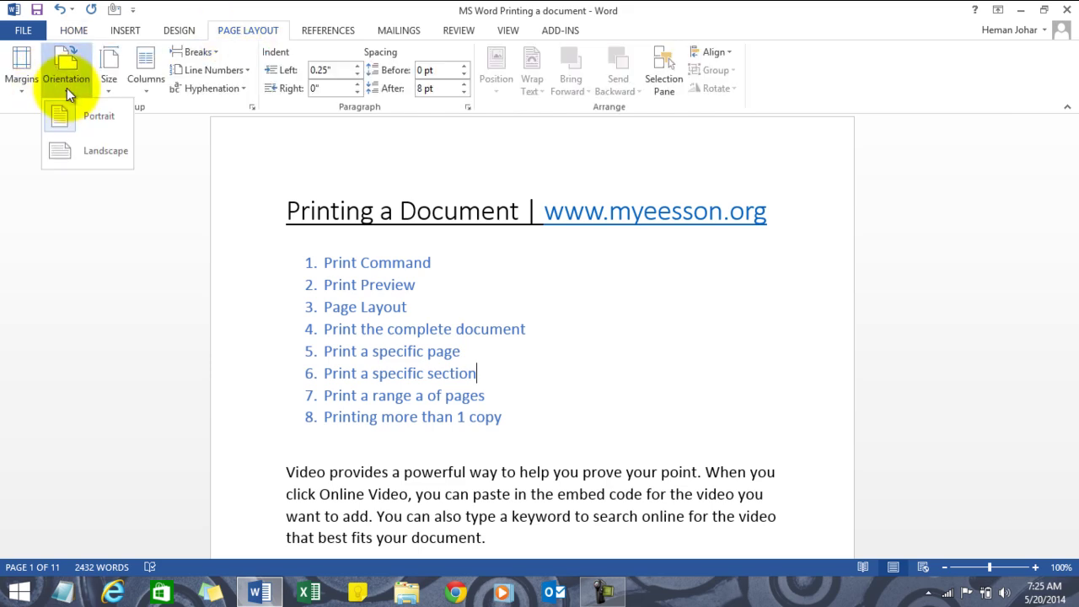
{"action": "left_click", "coordinate": [82, 153]}
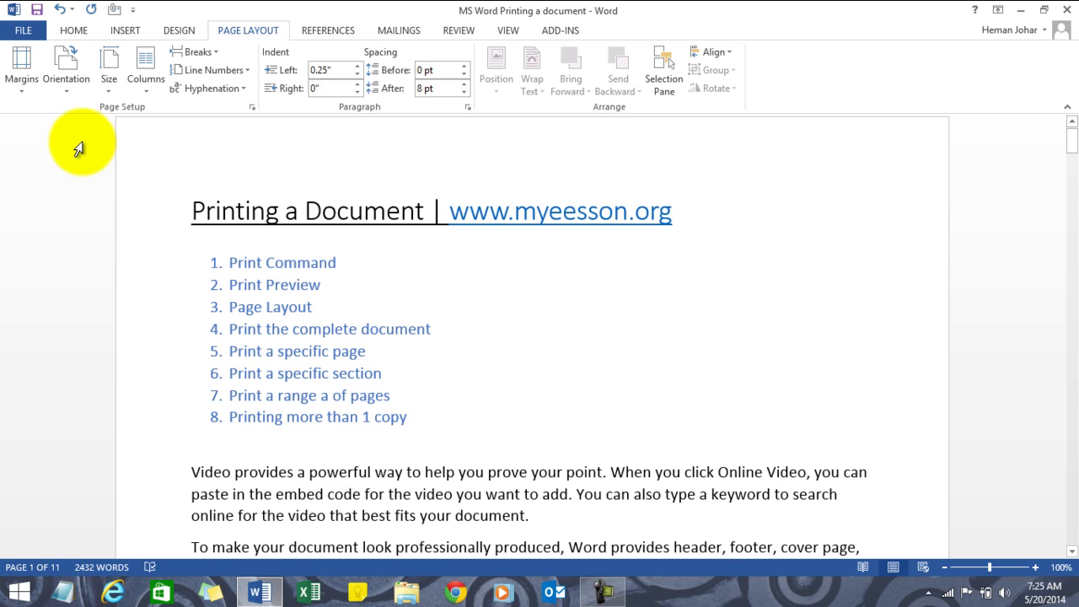
{"action": "left_click", "coordinate": [70, 70]}
{"action": "left_click", "coordinate": [74, 114]}
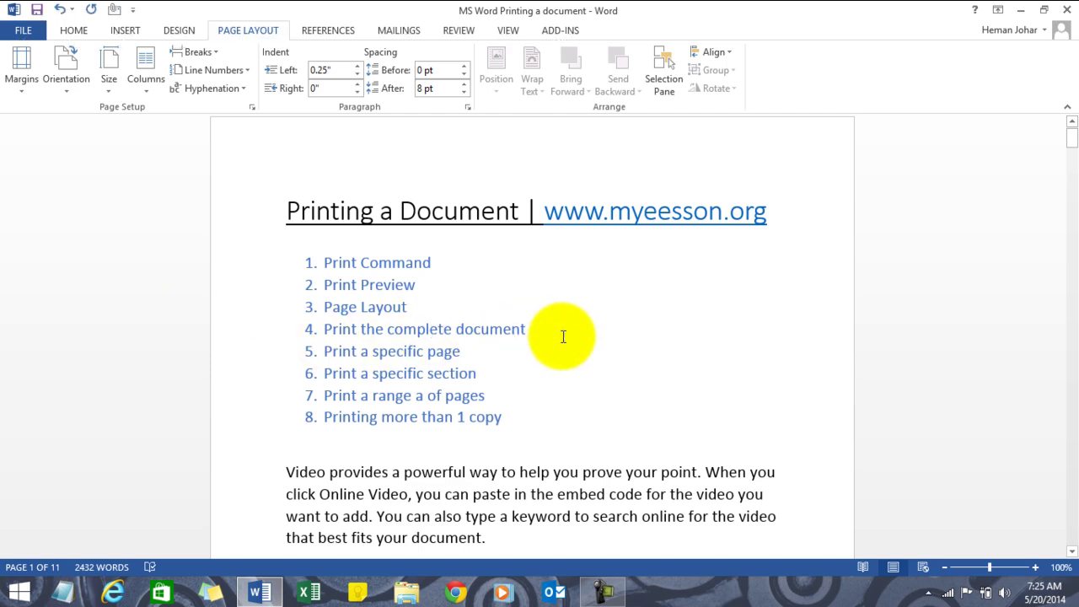
Clear the custom page range in the print settings and print all pages of the document.
{"action": "key", "text": "ctrl+p"}
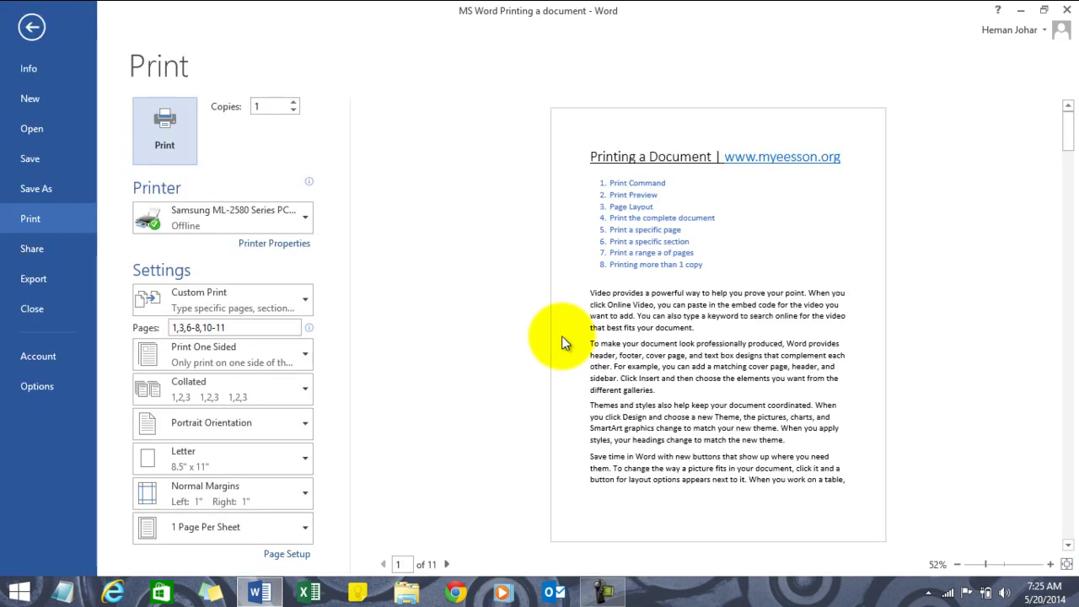
{"action": "double_click", "coordinate": [235, 328]}
{"action": "type", "text": "\\"}
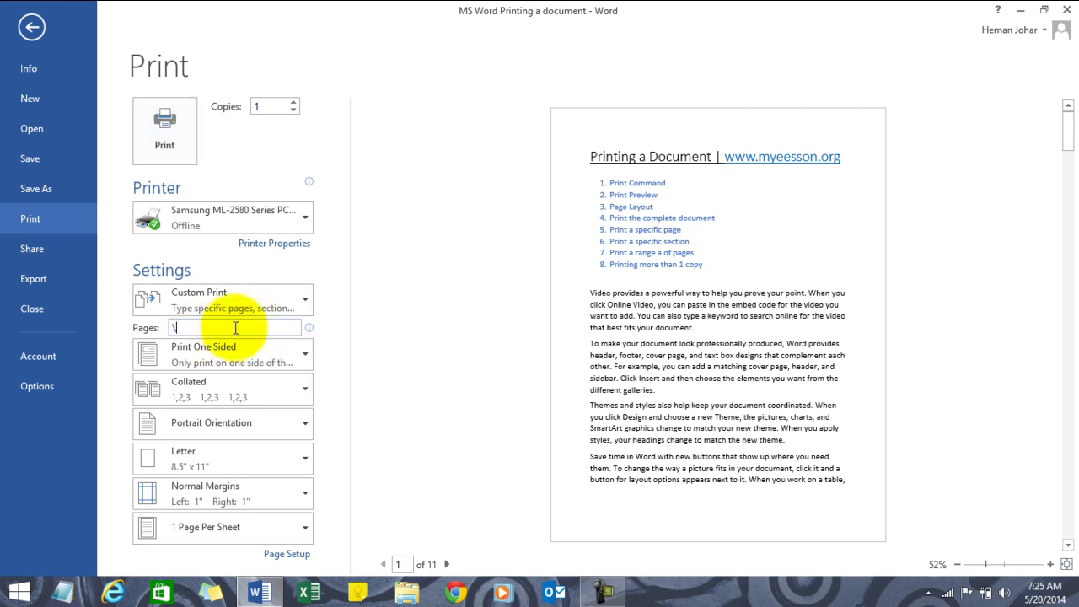
{"action": "key", "text": "BackSpace"}
{"action": "left_click", "coordinate": [410, 294]}
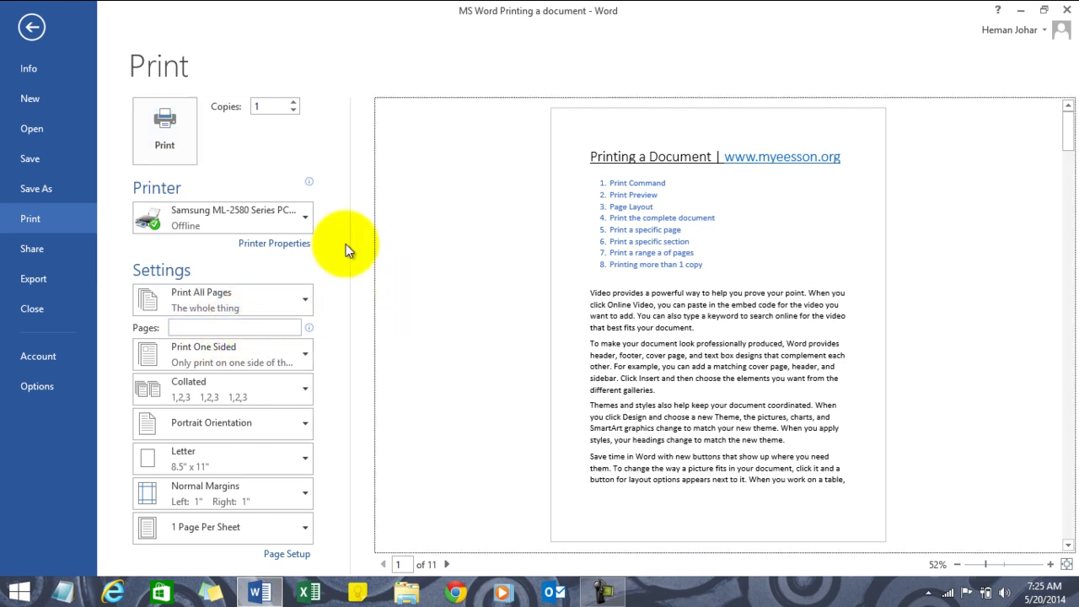
{"action": "left_click", "coordinate": [176, 137]}
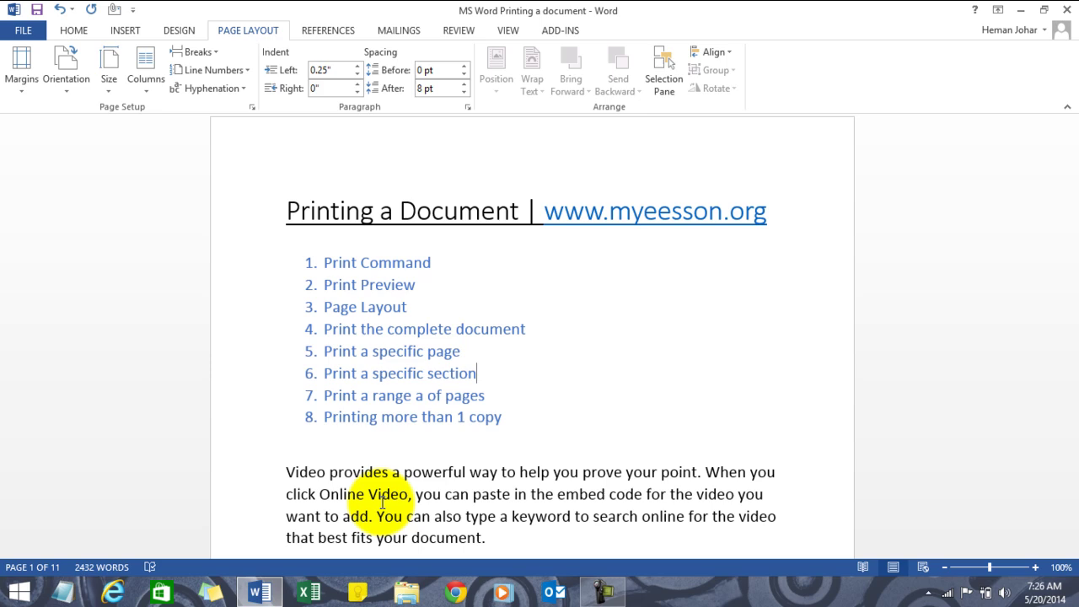
Print only page 3 of the document using the Custom Print range.
{"action": "key", "text": "ctrl+p"}
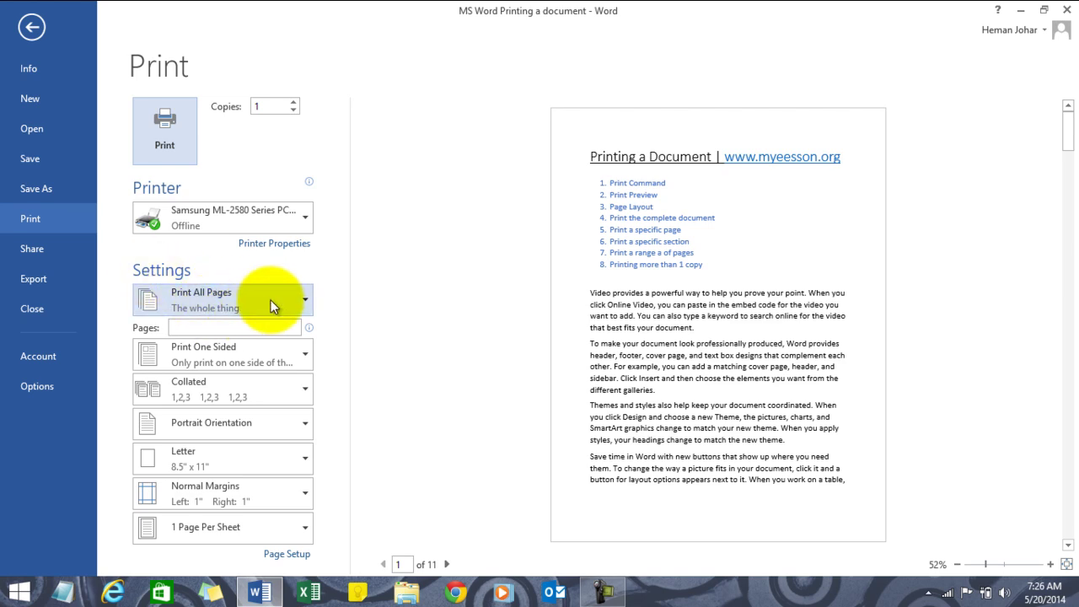
{"action": "left_click", "coordinate": [293, 301]}
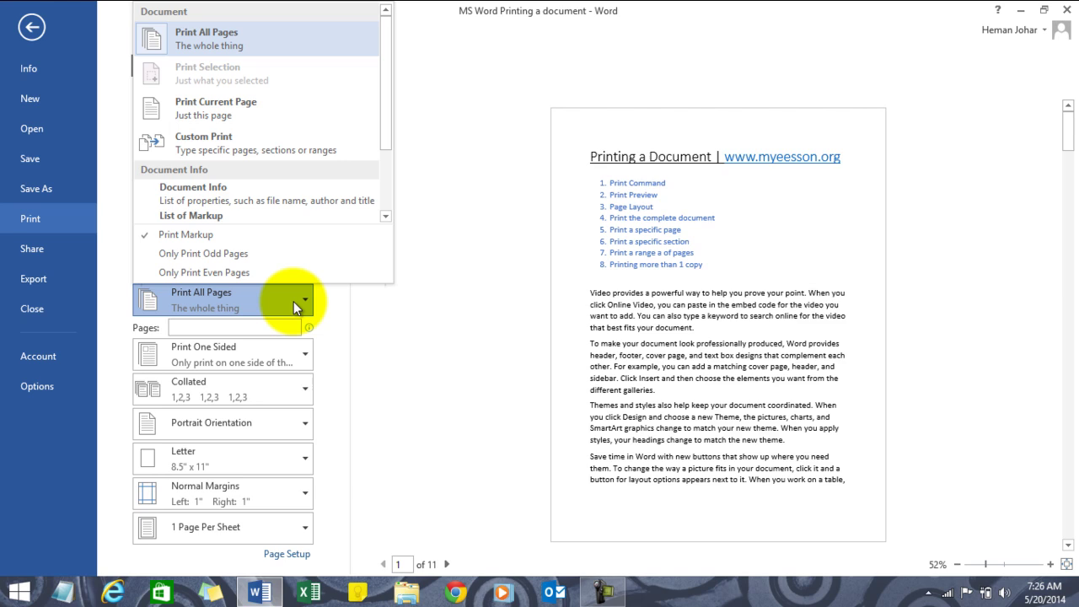
{"action": "left_click", "coordinate": [205, 140]}
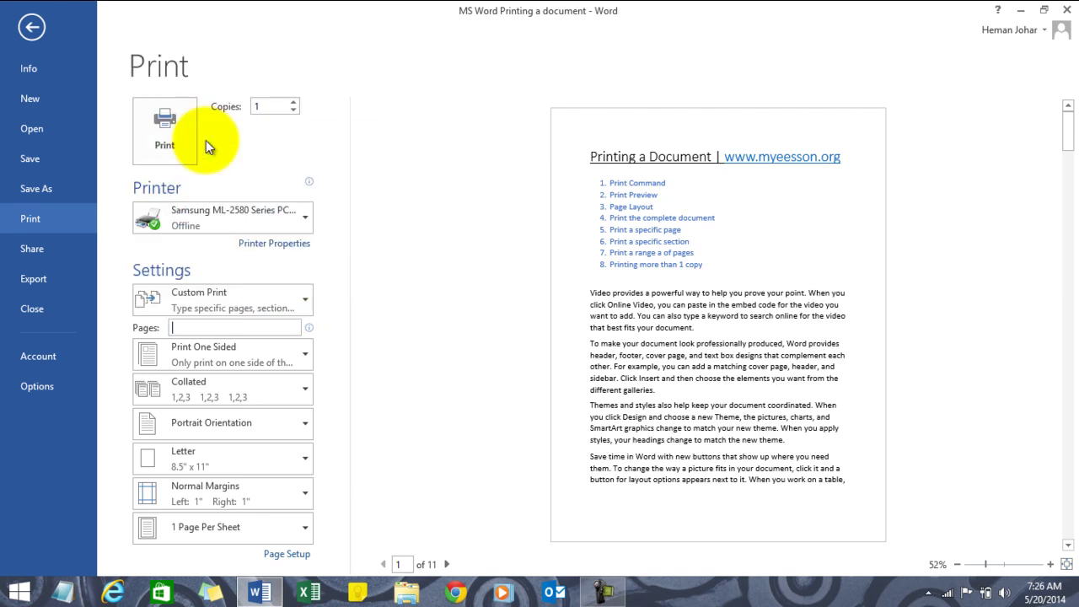
{"action": "type", "text": "3"}
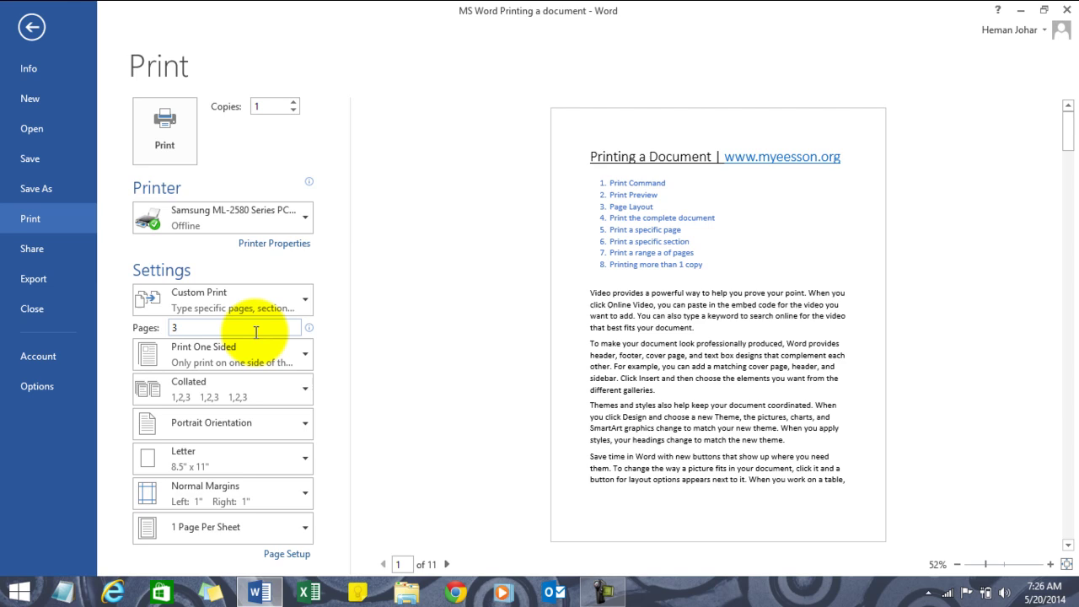
{"action": "left_click", "coordinate": [180, 136]}
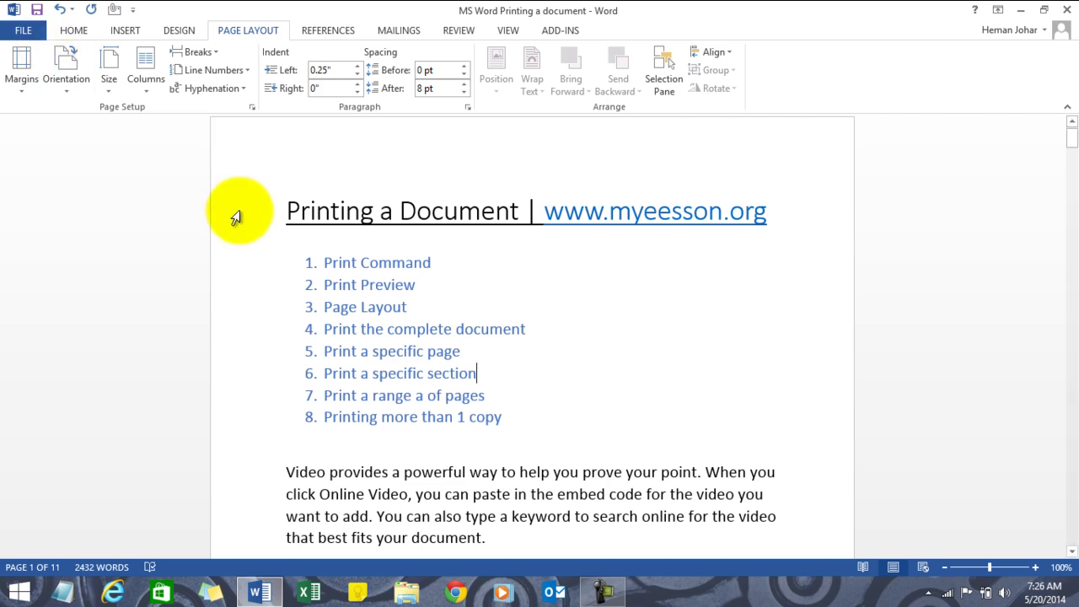
Select the eight-item numbered list, set the print range to Print Selection, and return to the document with the list deselected.
{"action": "left_click_drag", "start_coordinate": [324, 263], "coordinate": [506, 419]}
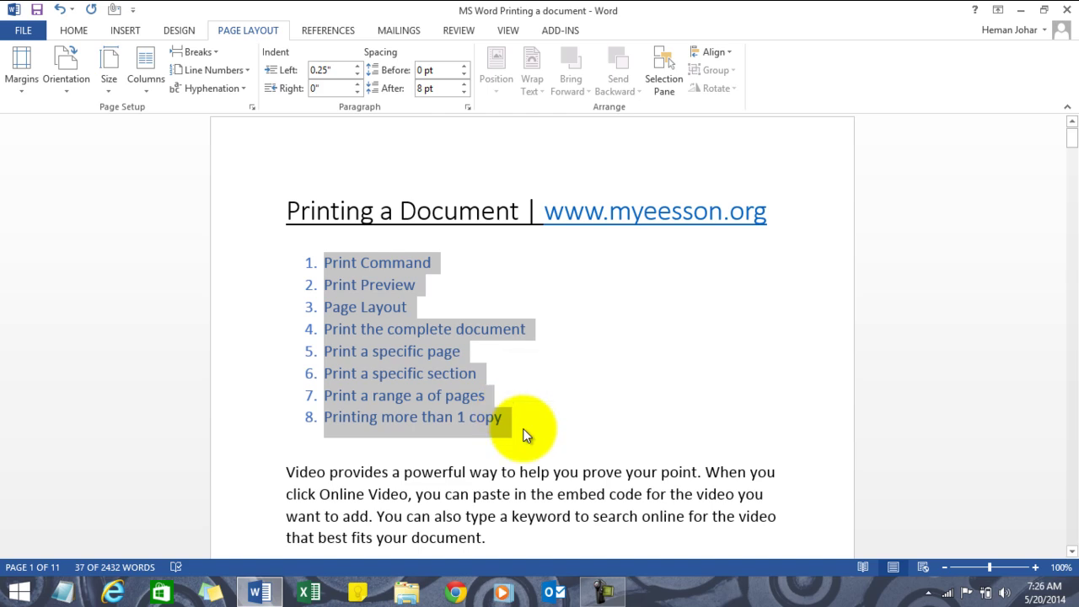
{"action": "key", "text": "ctrl+p"}
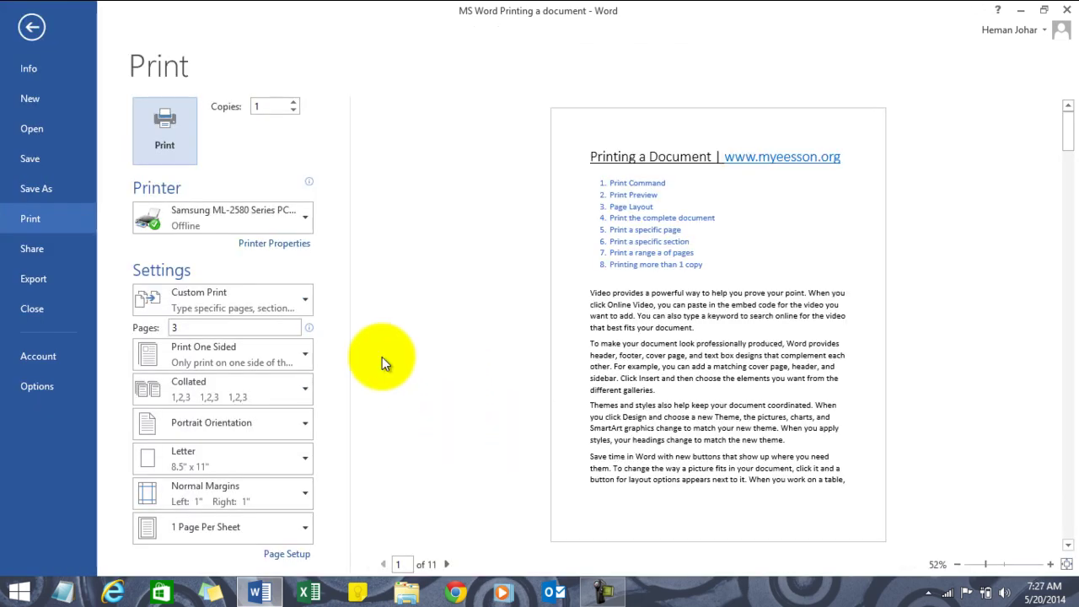
{"action": "left_click", "coordinate": [294, 302]}
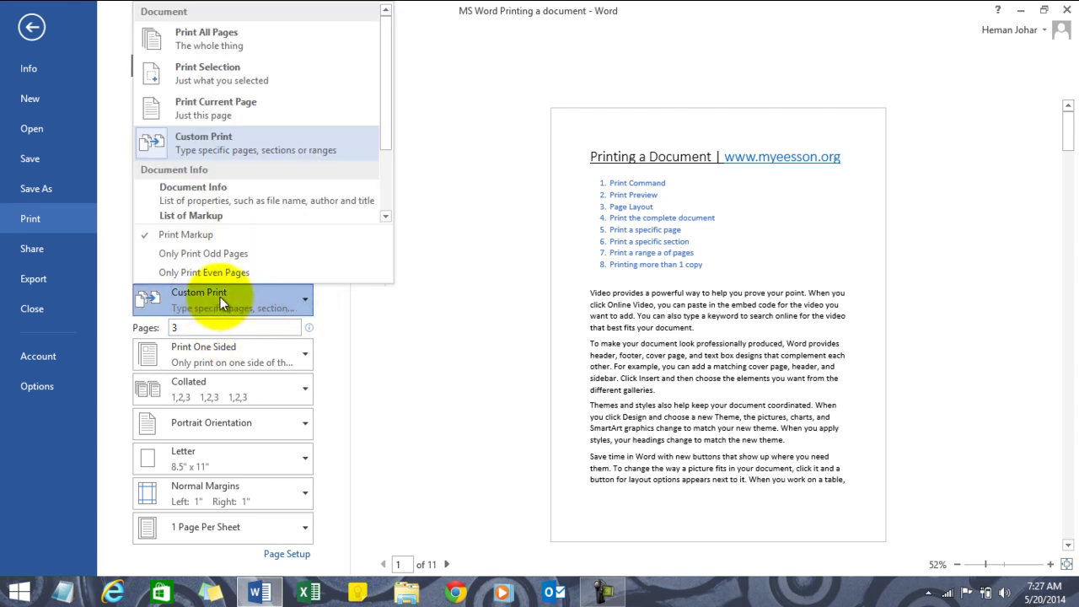
{"action": "left_click", "coordinate": [200, 74]}
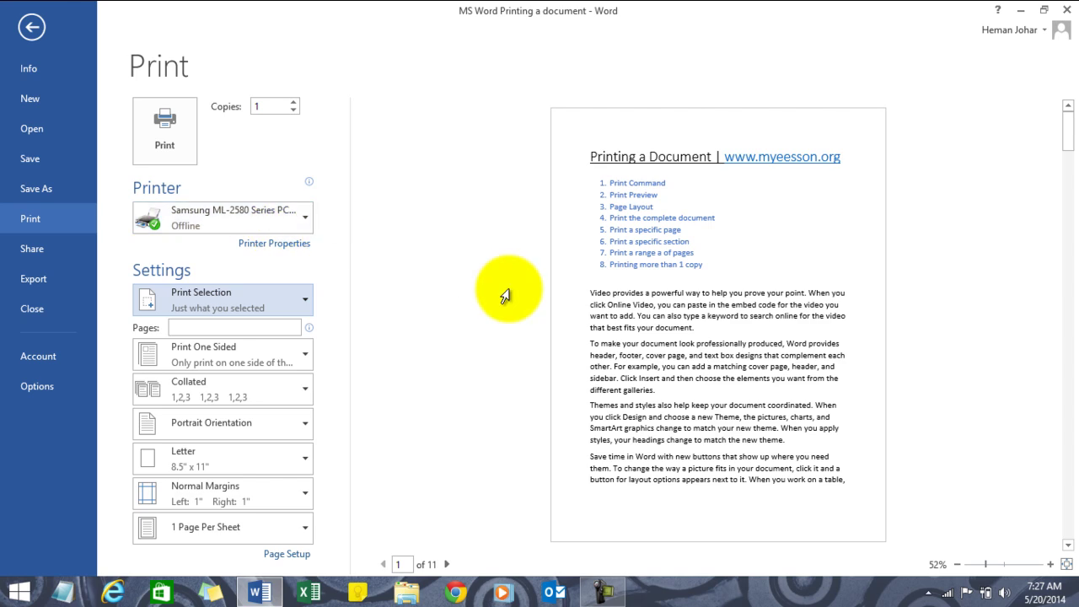
{"action": "key", "text": "Escape"}
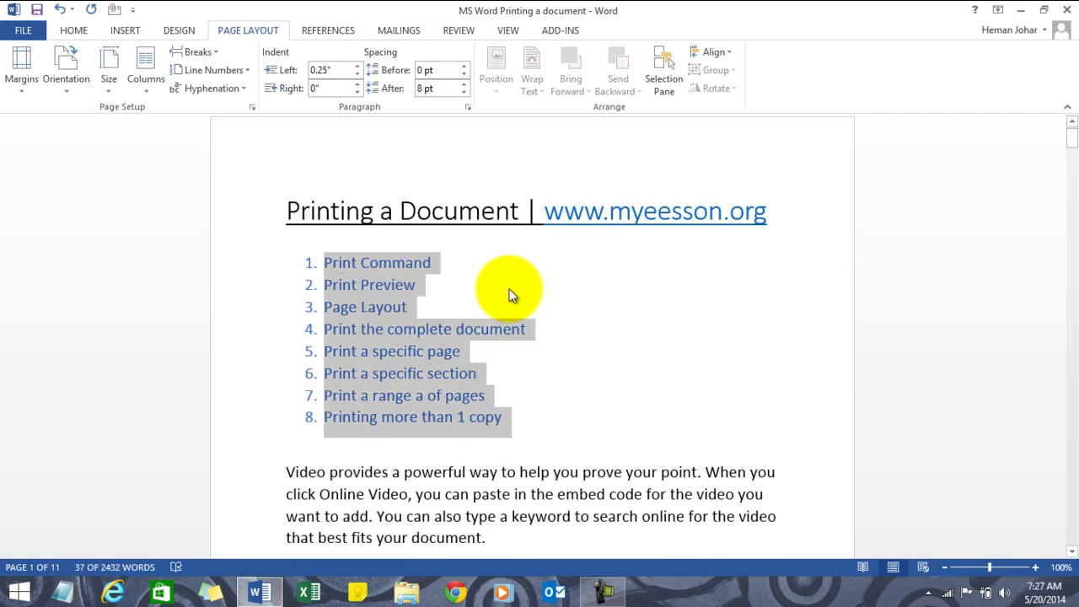
{"action": "left_click", "coordinate": [627, 393]}
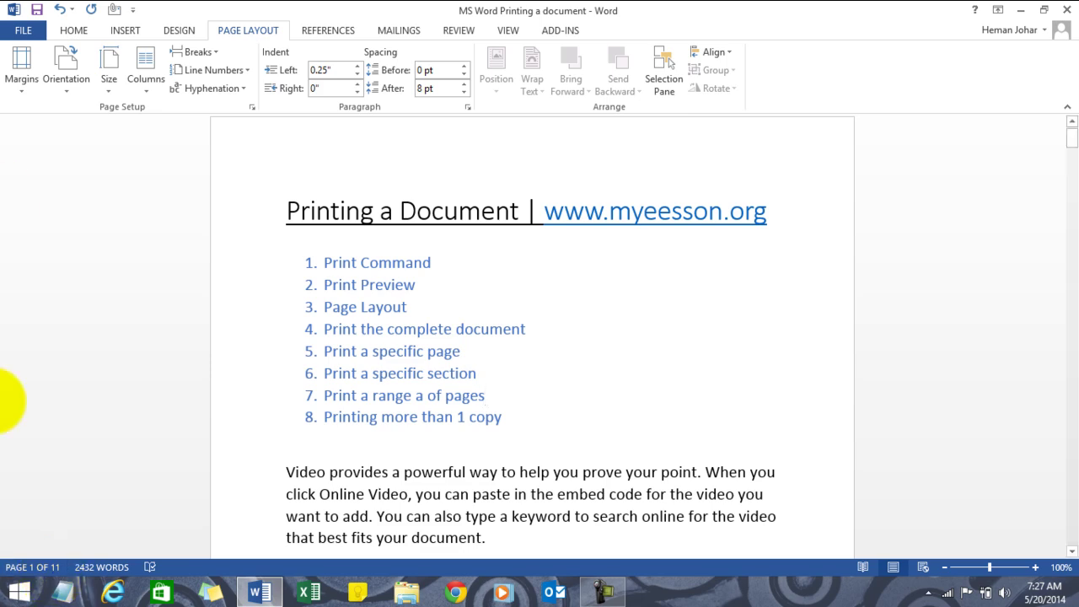
Set the print range to Custom Print with pages 1,3,5-7,9-11 and return to the document.
{"action": "left_click", "coordinate": [71, 31]}
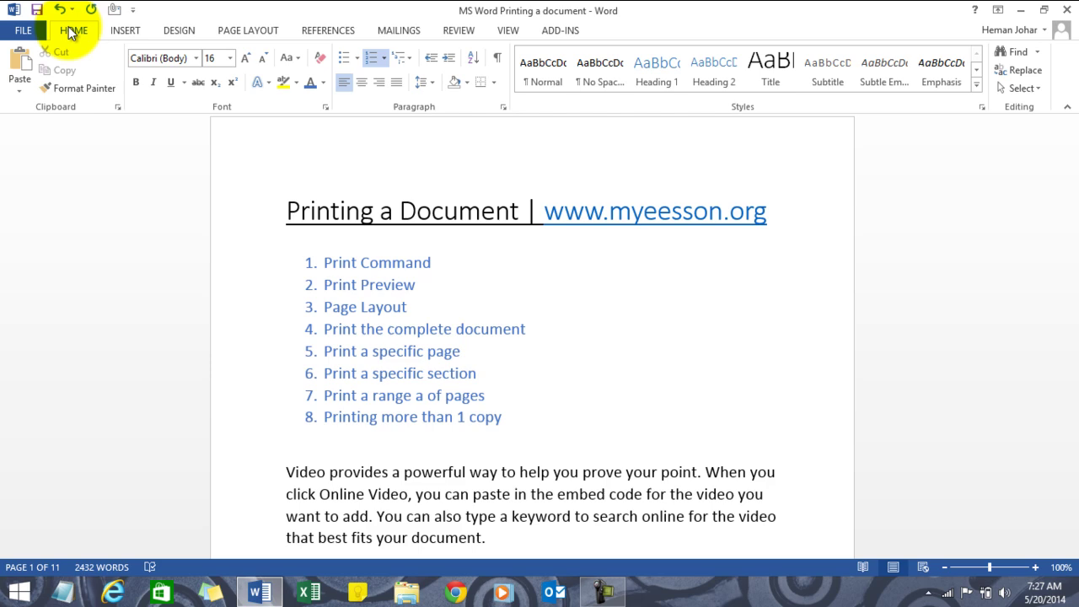
{"action": "left_click", "coordinate": [24, 31]}
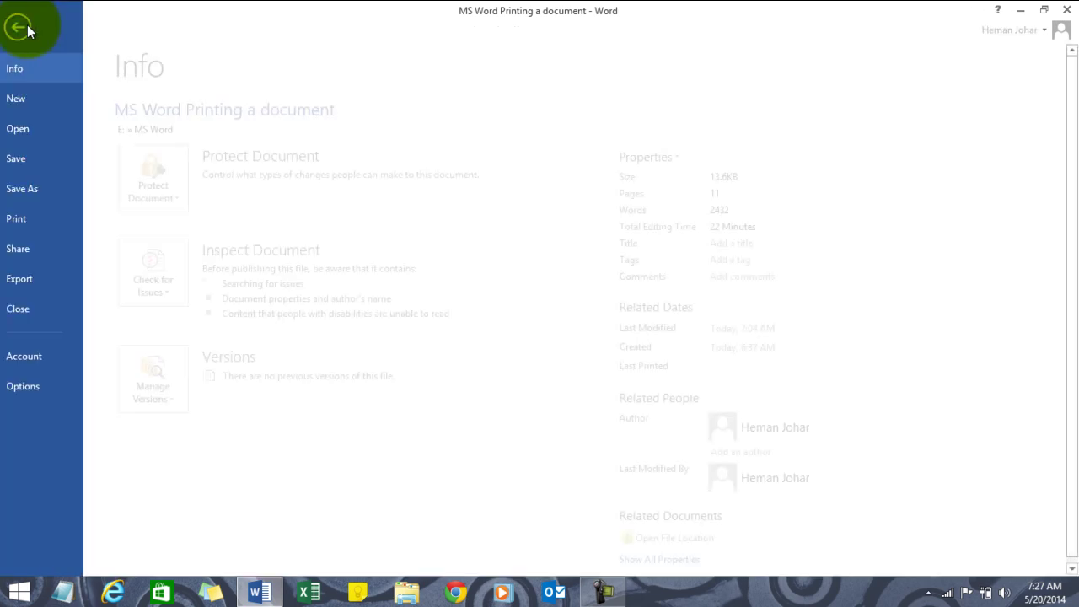
{"action": "left_click", "coordinate": [31, 219]}
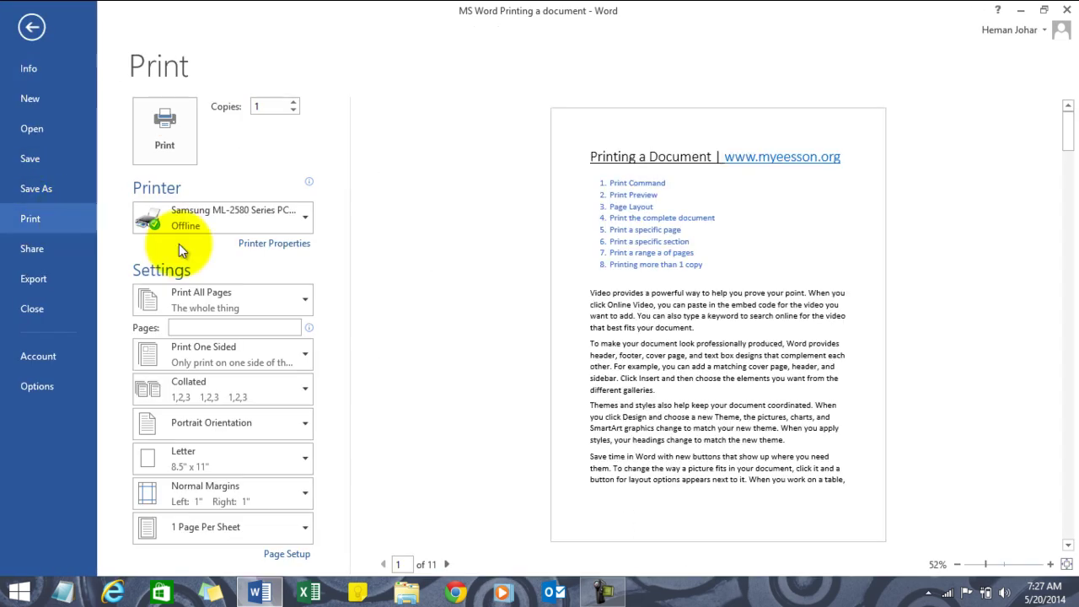
{"action": "left_click", "coordinate": [295, 300]}
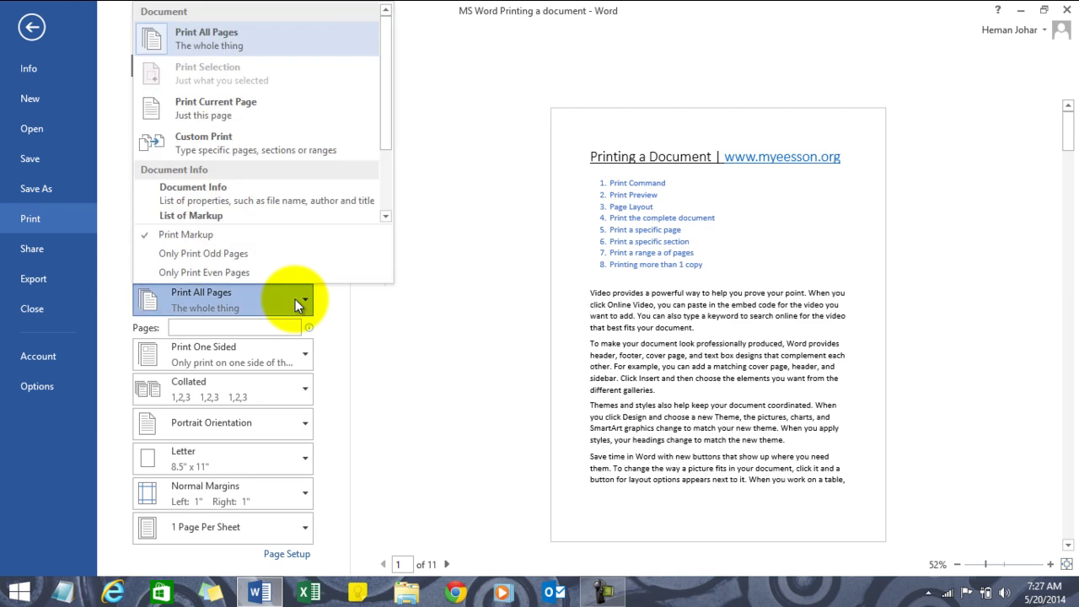
{"action": "left_click", "coordinate": [224, 141]}
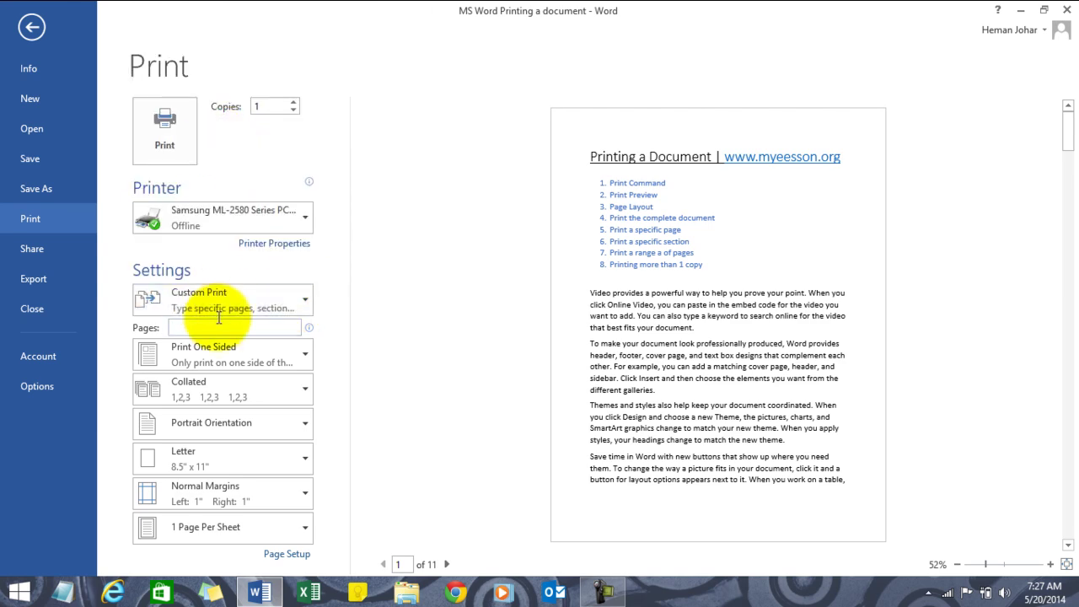
{"action": "left_click", "coordinate": [194, 327]}
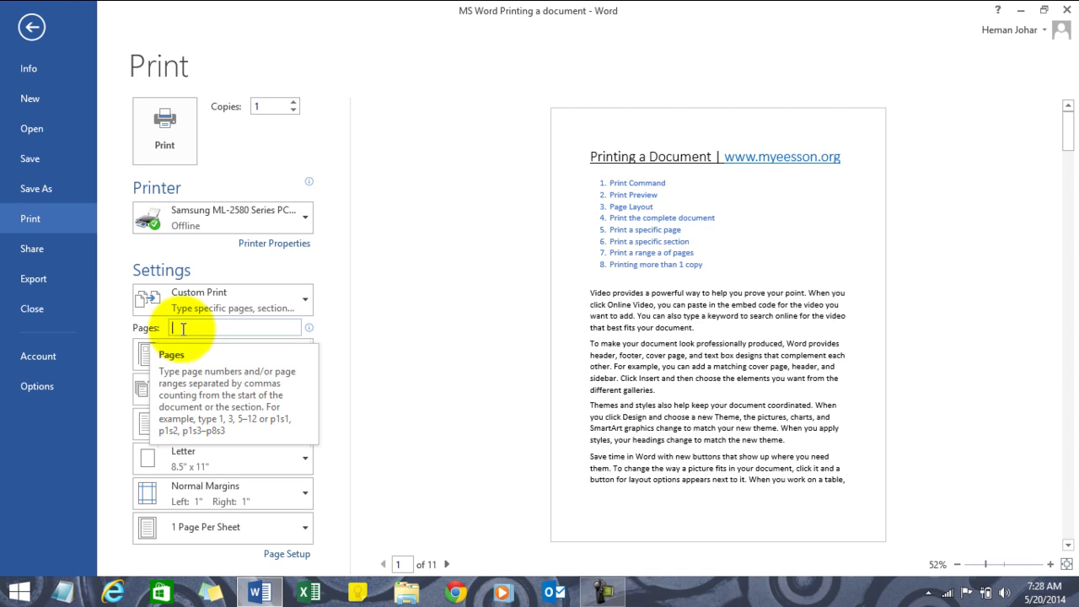
{"action": "type", "text": "1,"}
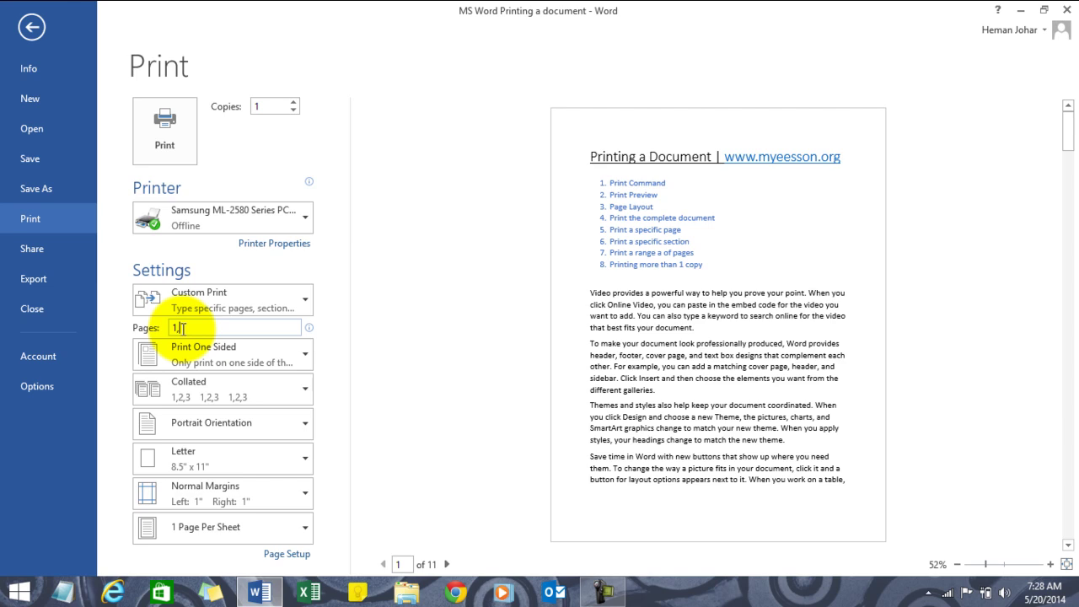
{"action": "type", "text": "3,5-7,9-11"}
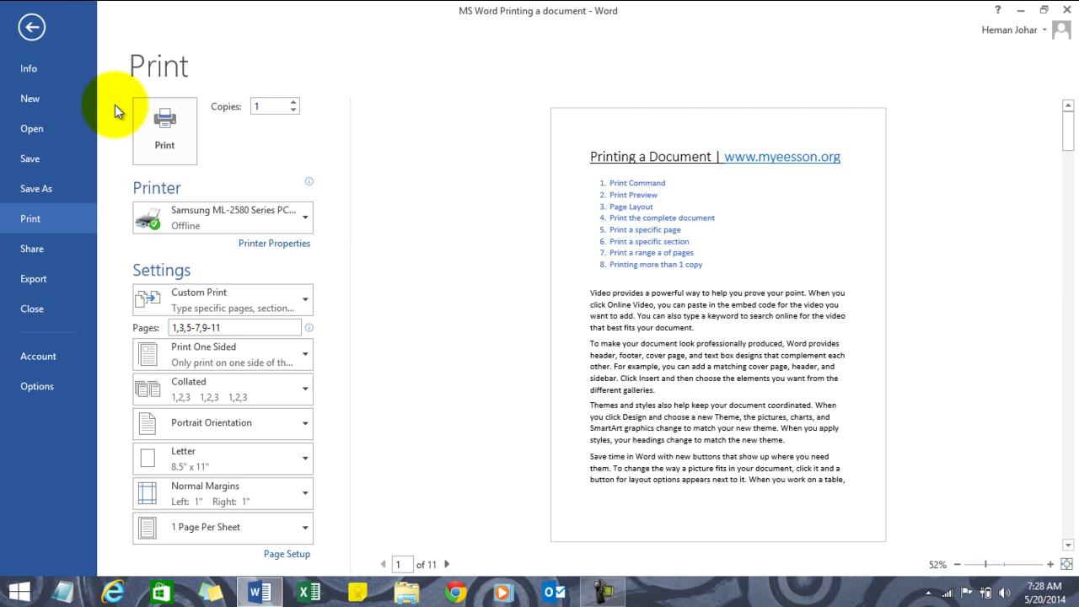
{"action": "key", "text": "Escape"}
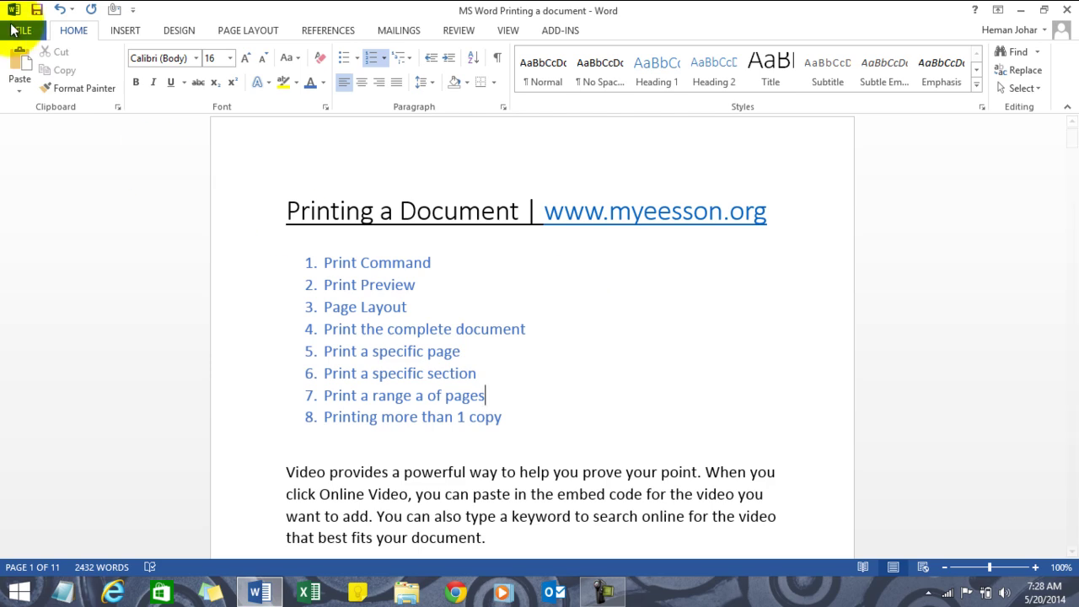
Set the number of copies in the print settings to 4 and return to the document.
{"action": "left_click", "coordinate": [19, 30]}
{"action": "left_click", "coordinate": [29, 226]}
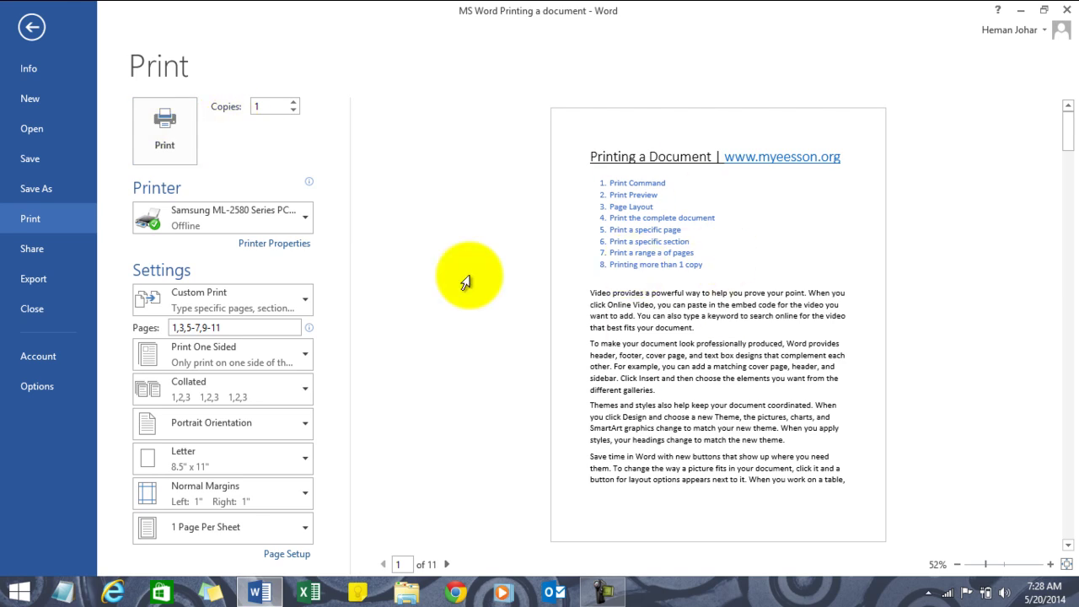
{"action": "left_click", "coordinate": [293, 103]}
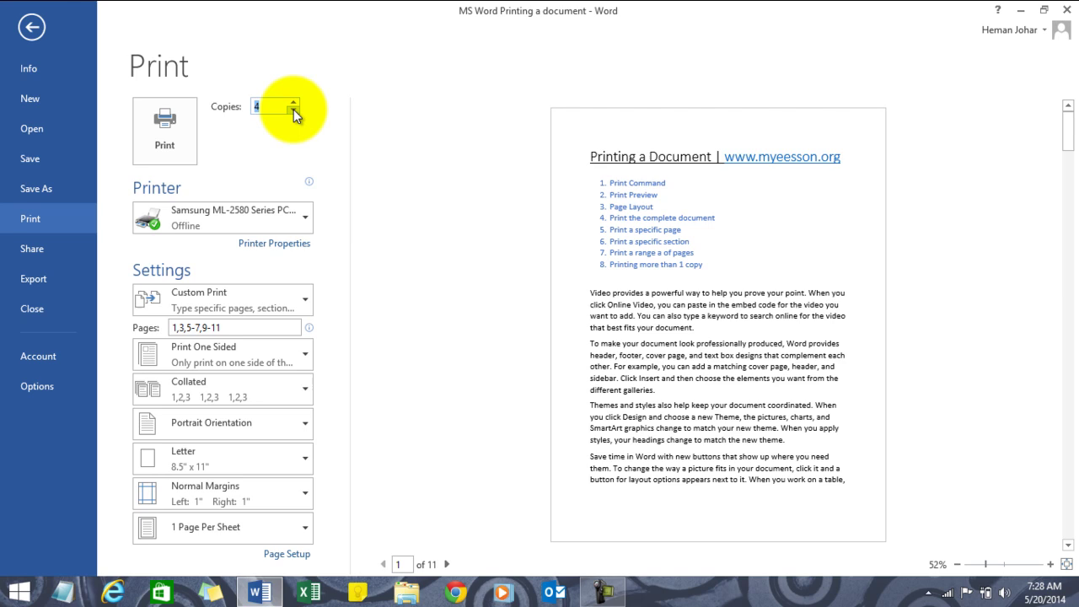
{"action": "key", "text": "Escape"}
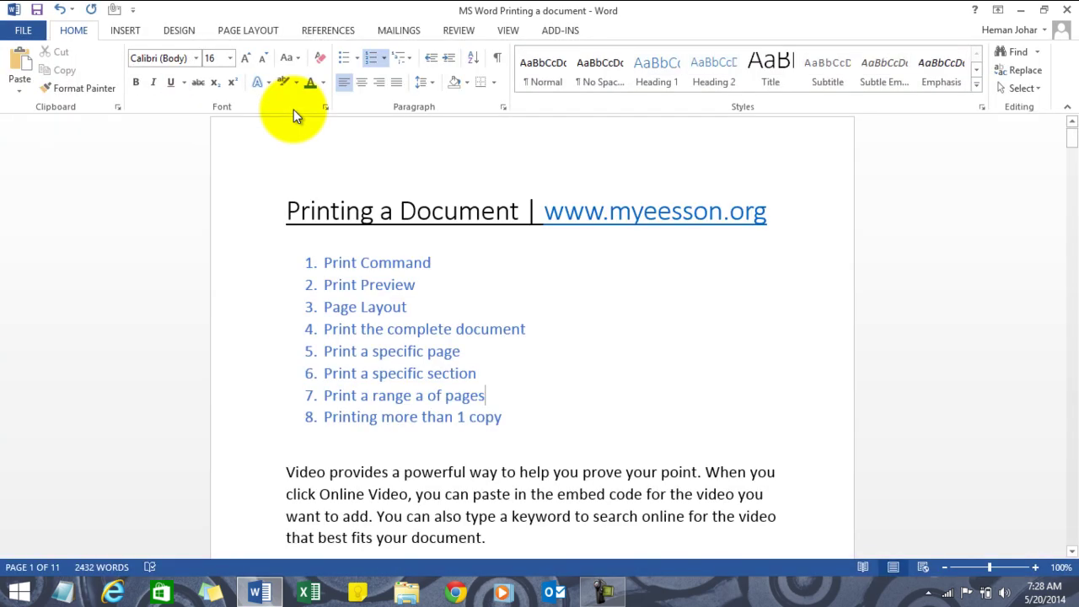
{"action": "left_click", "coordinate": [658, 213]}
{"action": "type", "text": "l"}
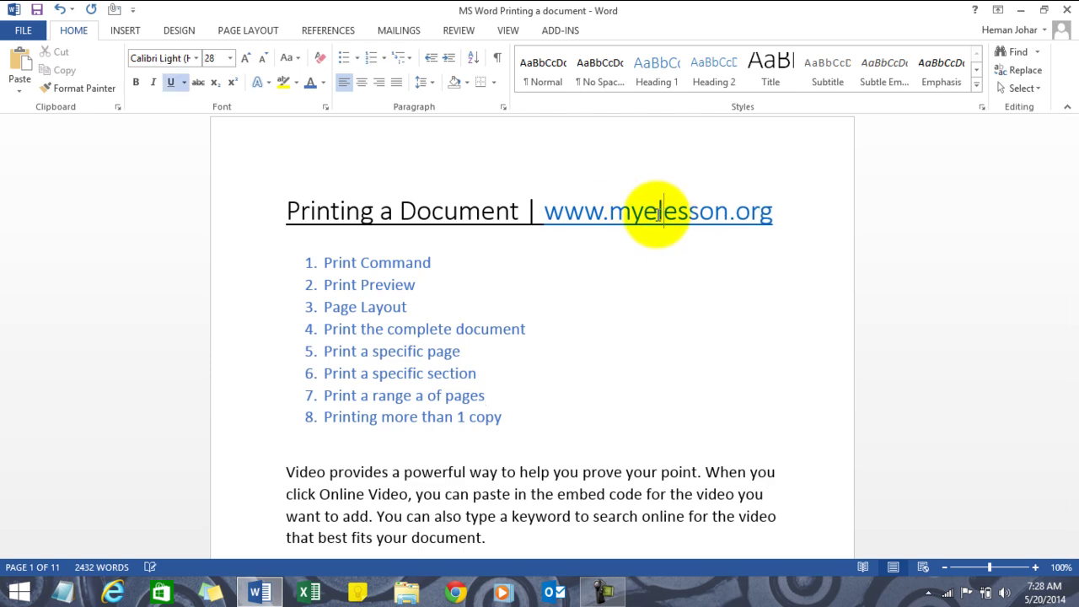
{"action": "key", "text": "Down"}
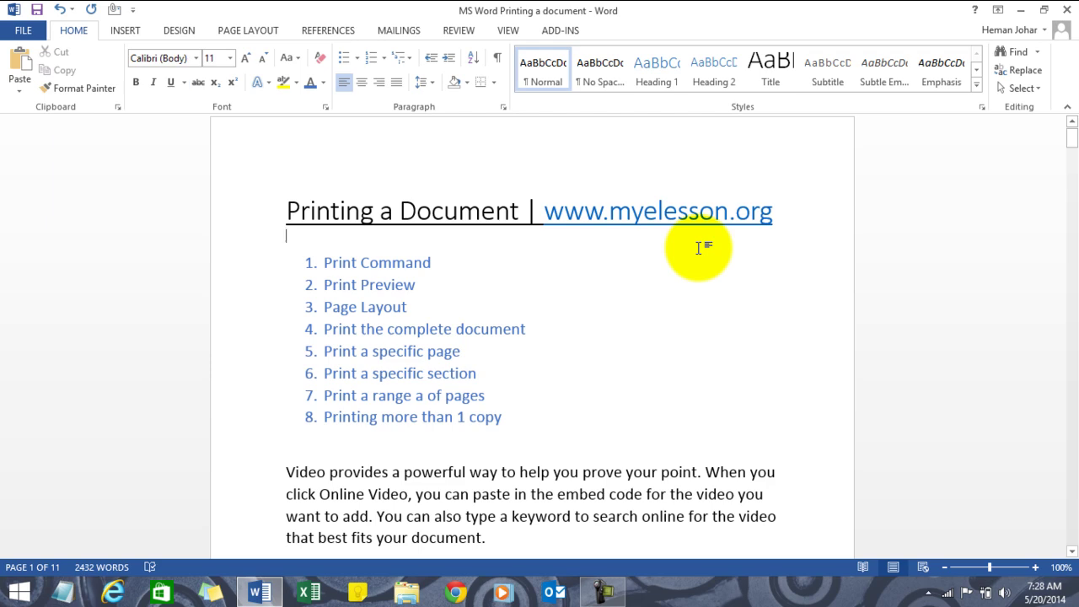